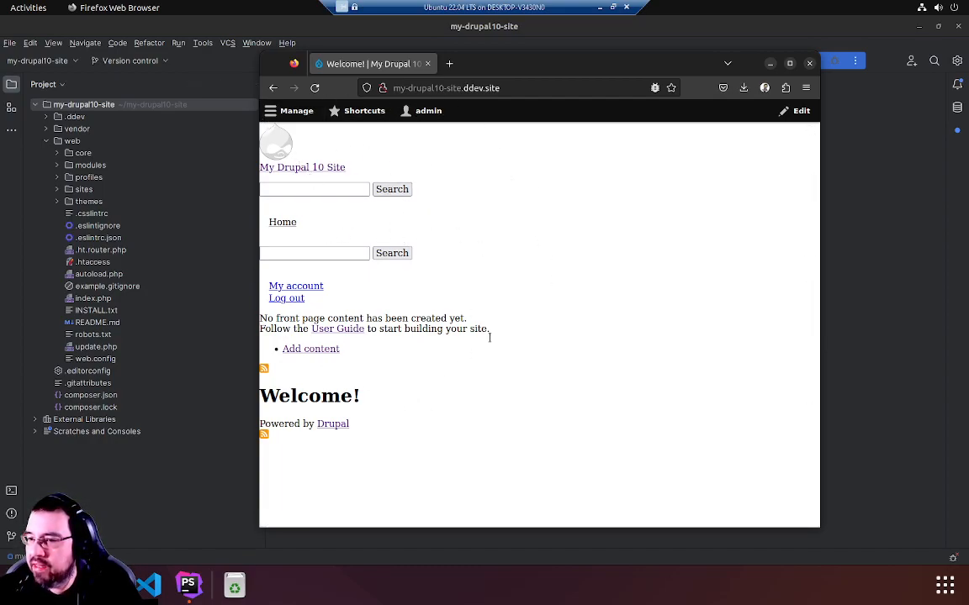
Step: Inspect the Drupal front page's markup with Firefox's page inspector
{"action": "right_click", "coordinate": [534, 262]}
{"action": "left_click", "coordinate": [572, 396]}
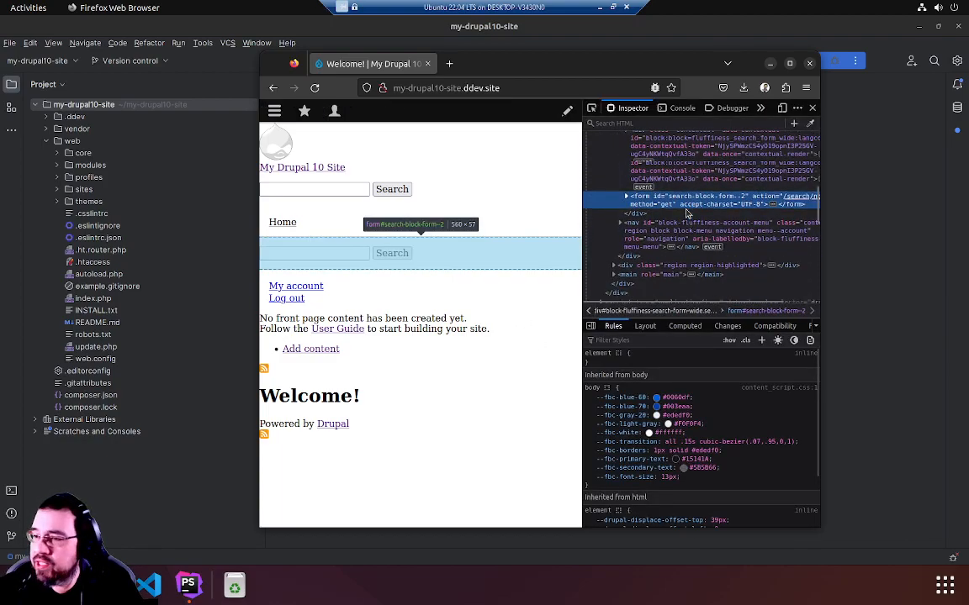
{"action": "scroll", "coordinate": [710, 210], "scroll_direction": "up", "scroll_amount": 2}
{"action": "scroll", "coordinate": [707, 168], "scroll_direction": "down", "scroll_amount": 2}
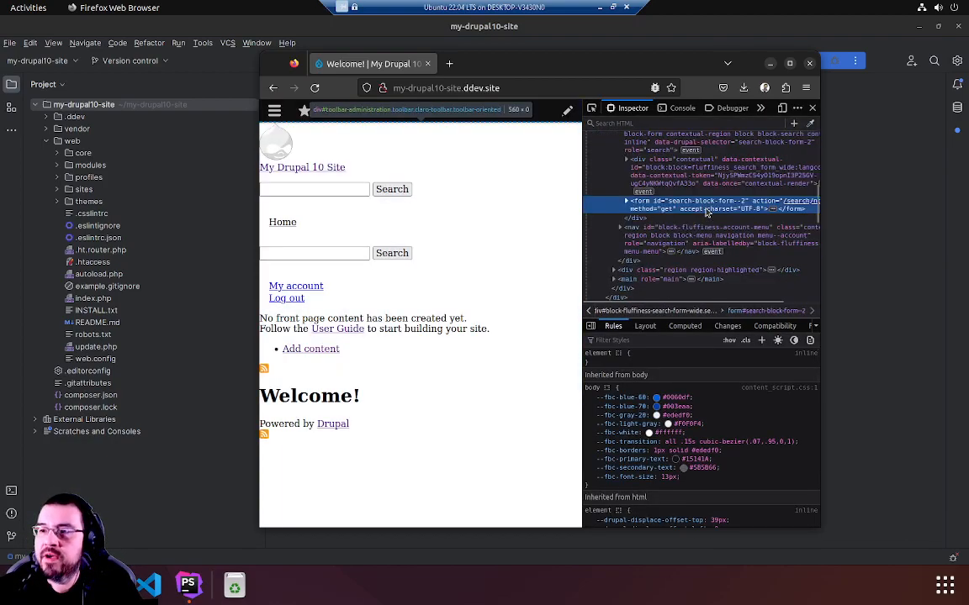
{"action": "scroll", "coordinate": [706, 212], "scroll_direction": "down", "scroll_amount": 2}
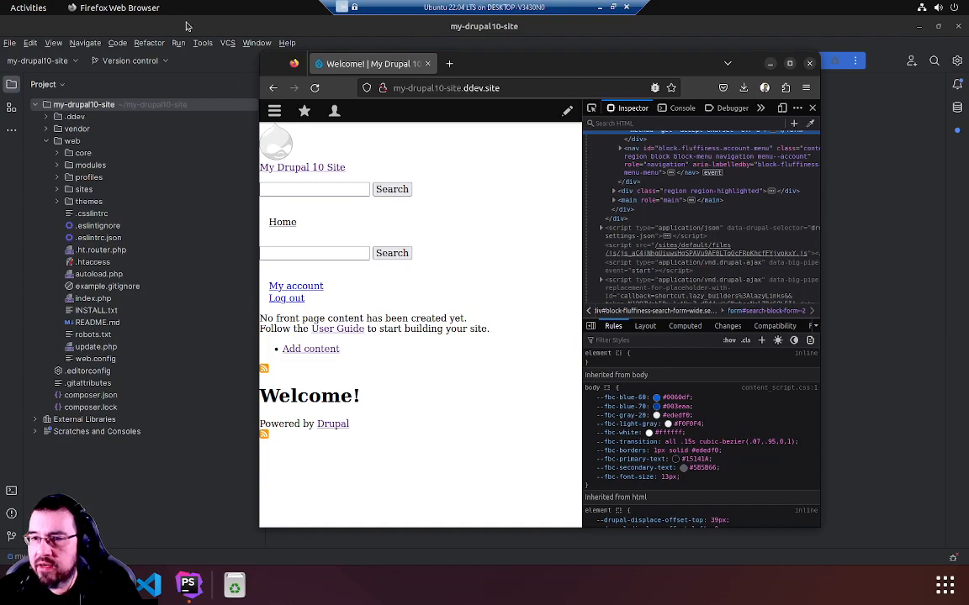
Step: Expand web/themes/fluffiness/templates/content in the PhpStorm Project tree
{"action": "left_click", "coordinate": [116, 81]}
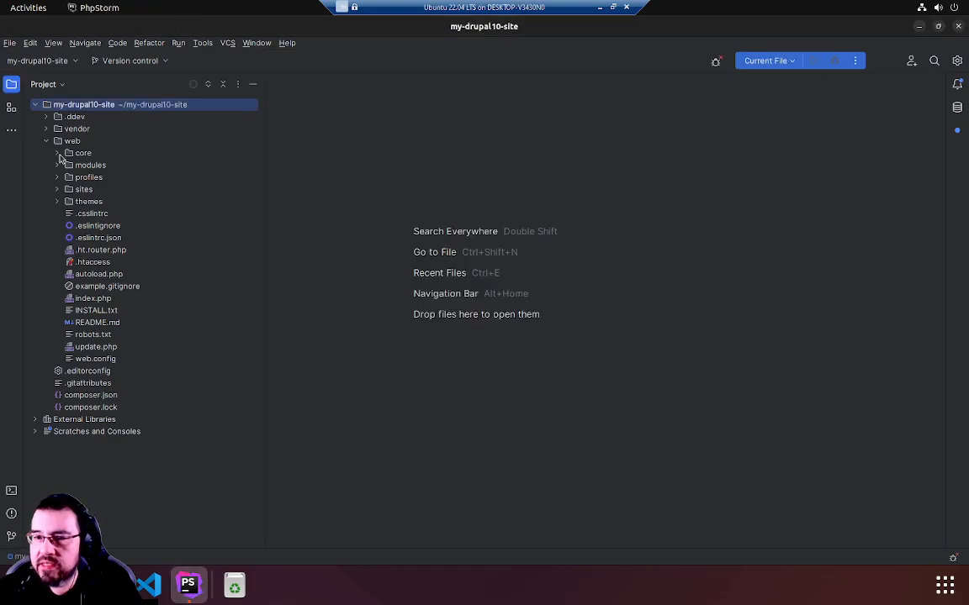
{"action": "left_click", "coordinate": [57, 201]}
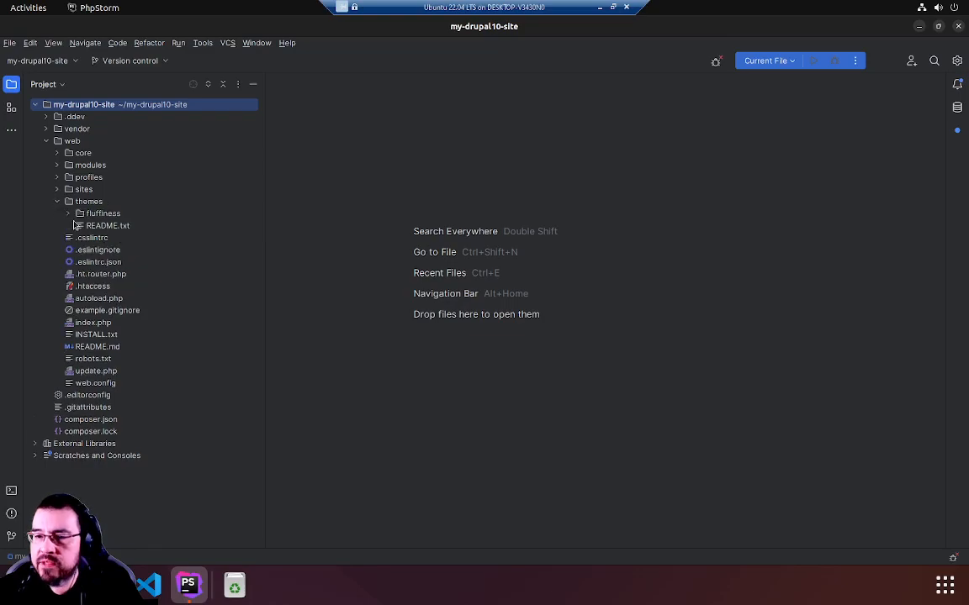
{"action": "left_click", "coordinate": [69, 214]}
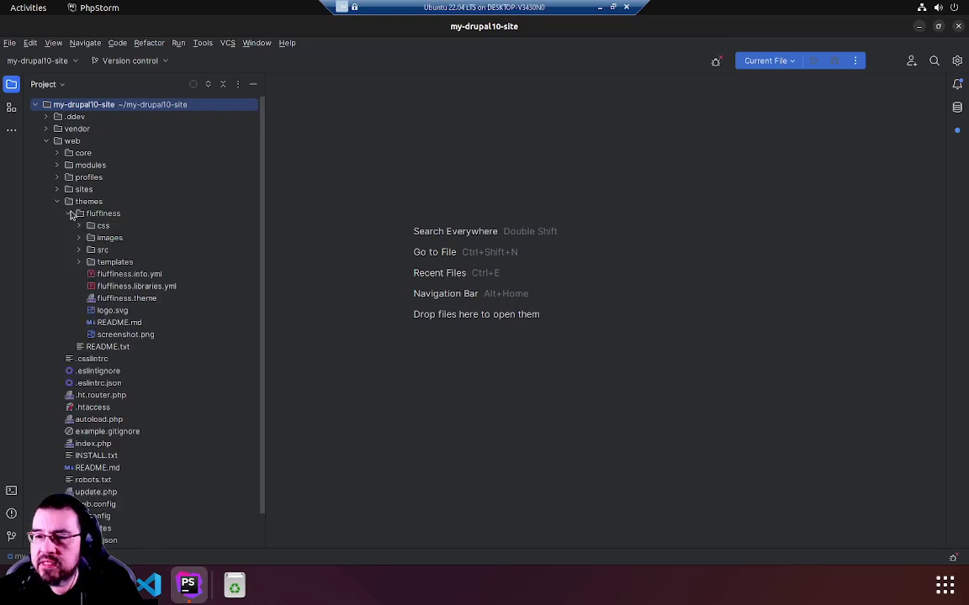
{"action": "left_click", "coordinate": [79, 263]}
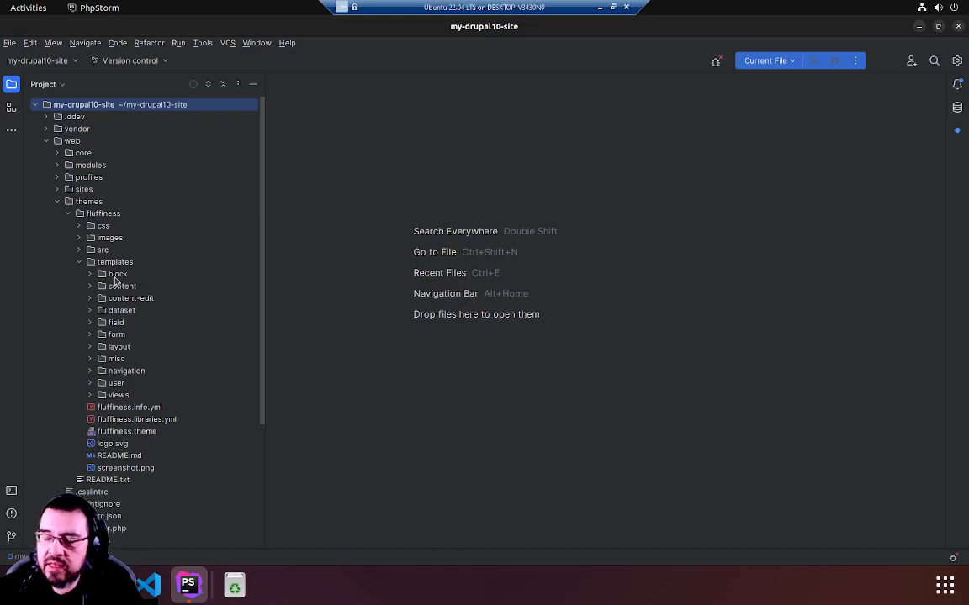
{"action": "left_click", "coordinate": [91, 287]}
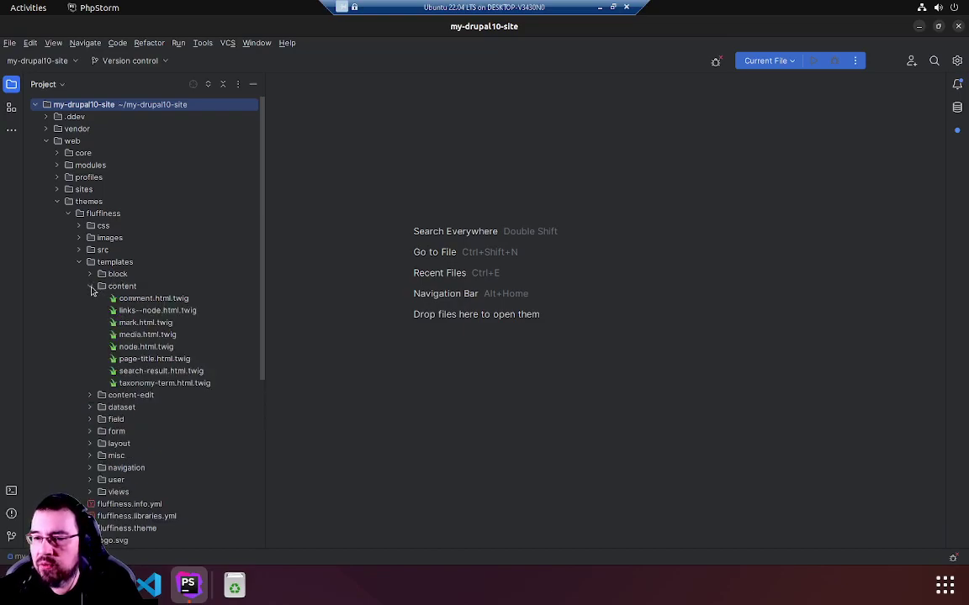
Step: Open comment.html.twig and page down through its classes array and article markup
{"action": "double_click", "coordinate": [153, 299]}
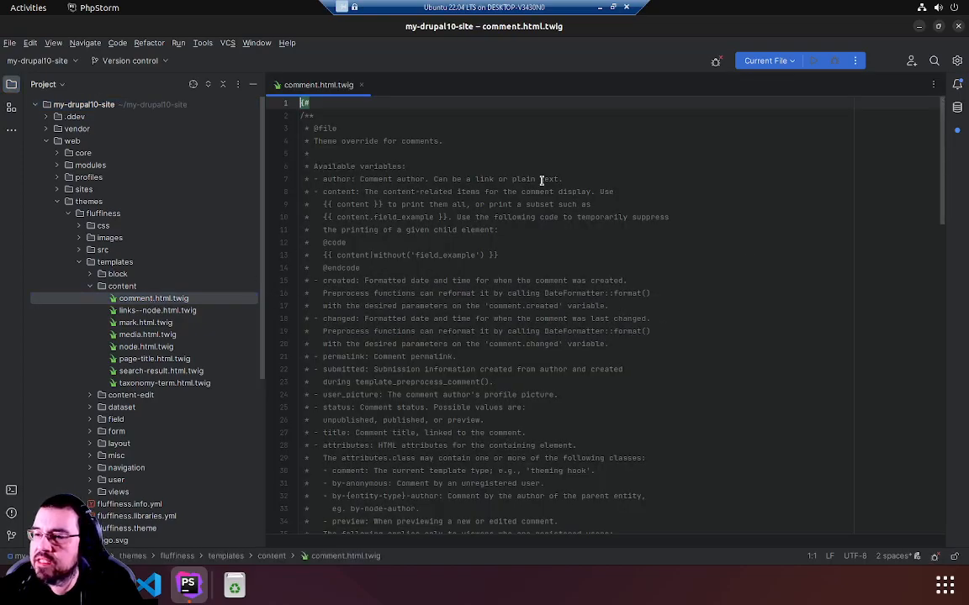
{"action": "left_click", "coordinate": [581, 166]}
{"action": "key", "text": "Page_Down"}
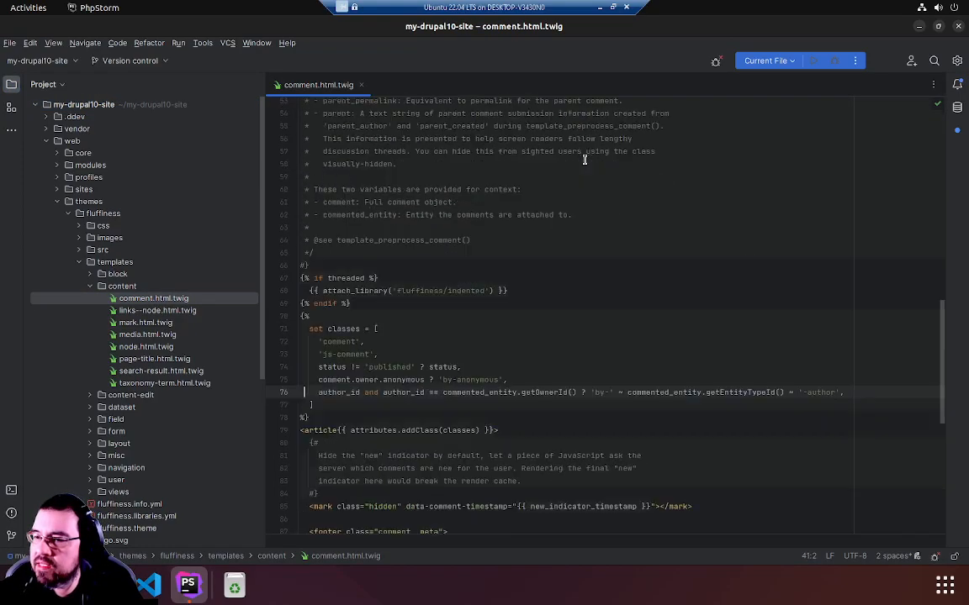
{"action": "key", "text": "Page_Down"}
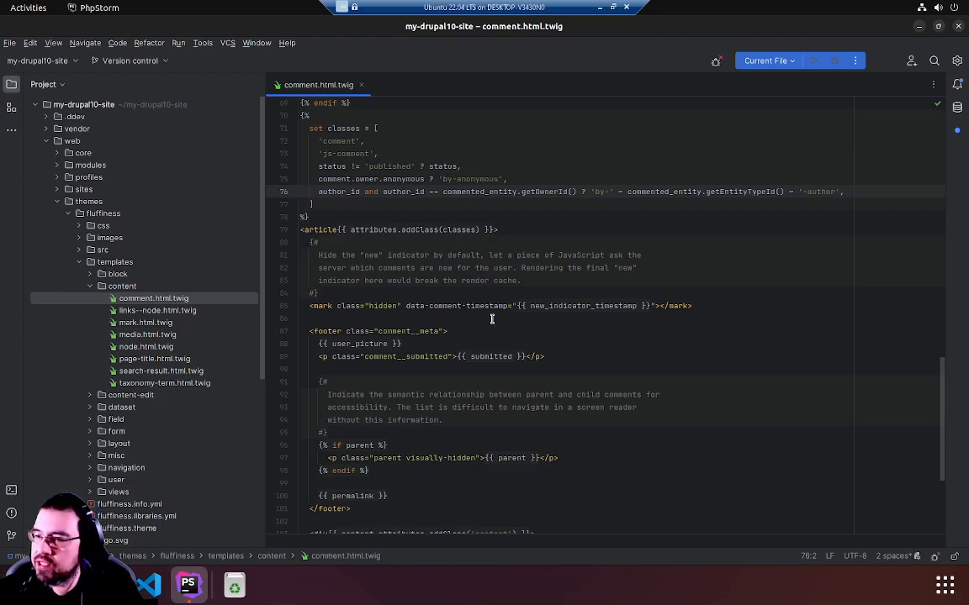
{"action": "left_click", "coordinate": [492, 317]}
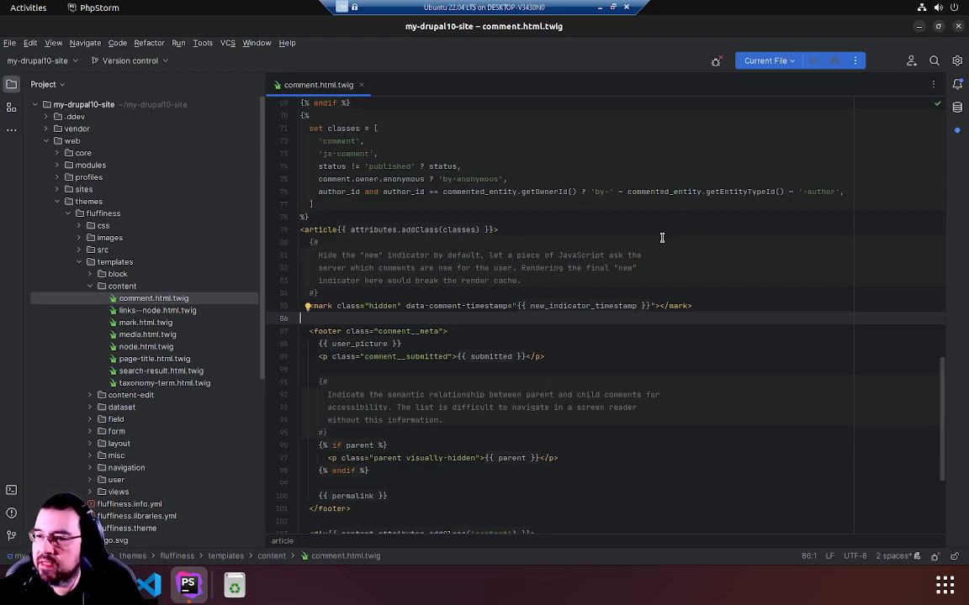
{"action": "scroll", "coordinate": [660, 253], "scroll_direction": "down", "scroll_amount": 5}
{"action": "scroll", "coordinate": [656, 269], "scroll_direction": "up", "scroll_amount": 5}
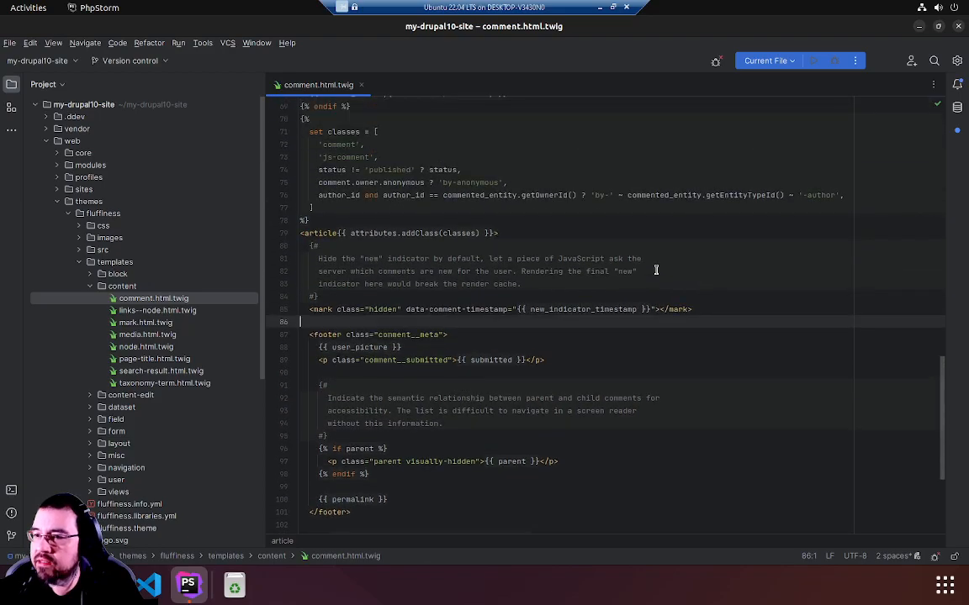
{"action": "scroll", "coordinate": [636, 279], "scroll_direction": "up", "scroll_amount": 4}
{"action": "scroll", "coordinate": [597, 296], "scroll_direction": "up", "scroll_amount": 4}
{"action": "scroll", "coordinate": [578, 305], "scroll_direction": "up", "scroll_amount": 3}
{"action": "scroll", "coordinate": [555, 317], "scroll_direction": "up", "scroll_amount": 3}
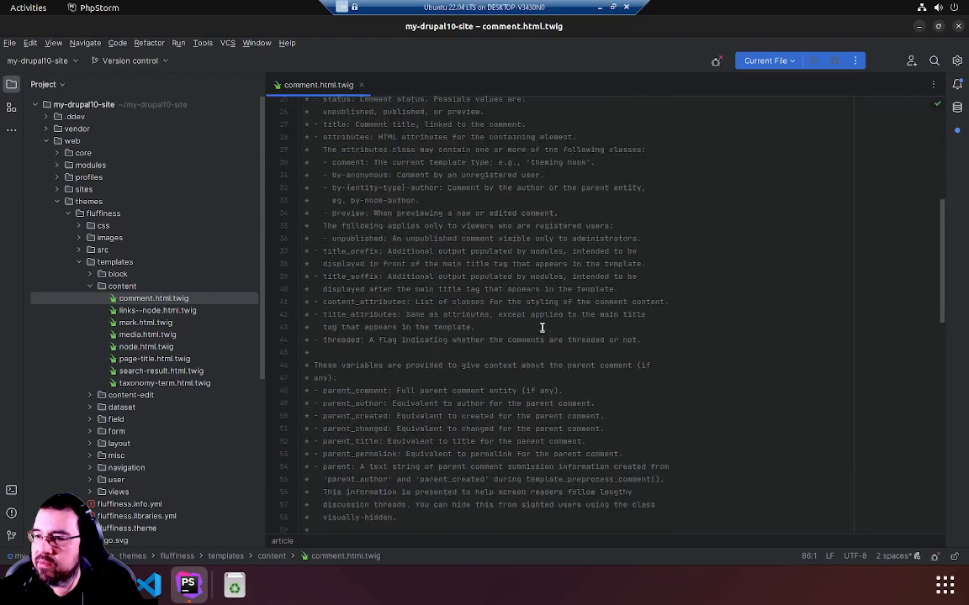
{"action": "scroll", "coordinate": [541, 327], "scroll_direction": "down", "scroll_amount": 7}
{"action": "scroll", "coordinate": [540, 326], "scroll_direction": "down", "scroll_amount": 1}
{"action": "scroll", "coordinate": [541, 326], "scroll_direction": "down", "scroll_amount": 3}
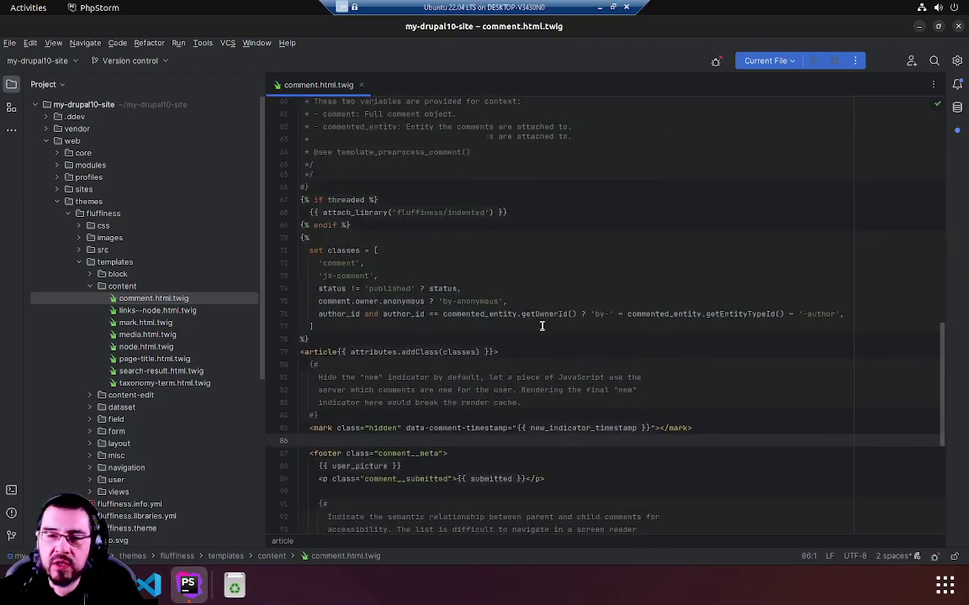
{"action": "left_click", "coordinate": [375, 311]}
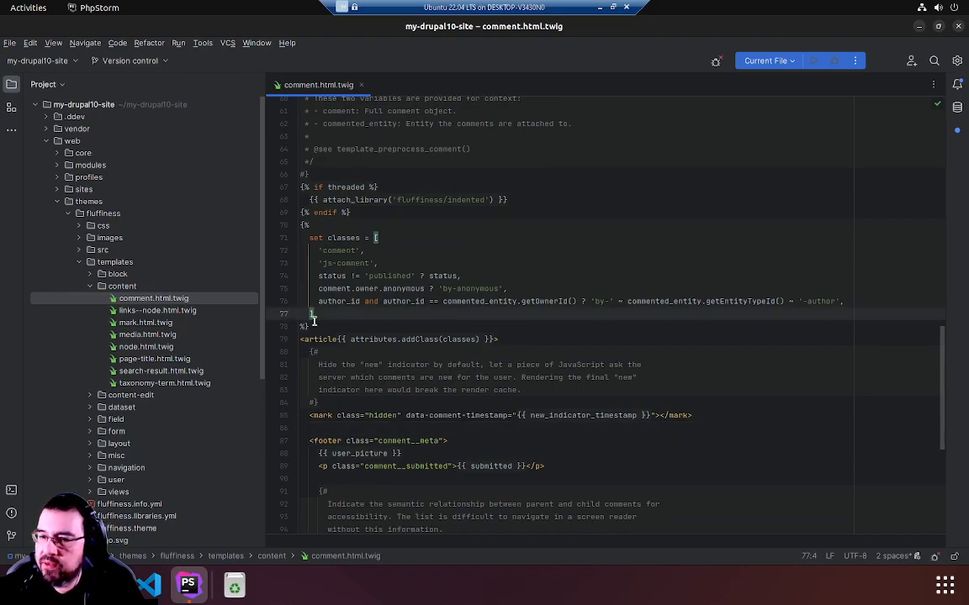
{"action": "mouse_move", "coordinate": [135, 202]}
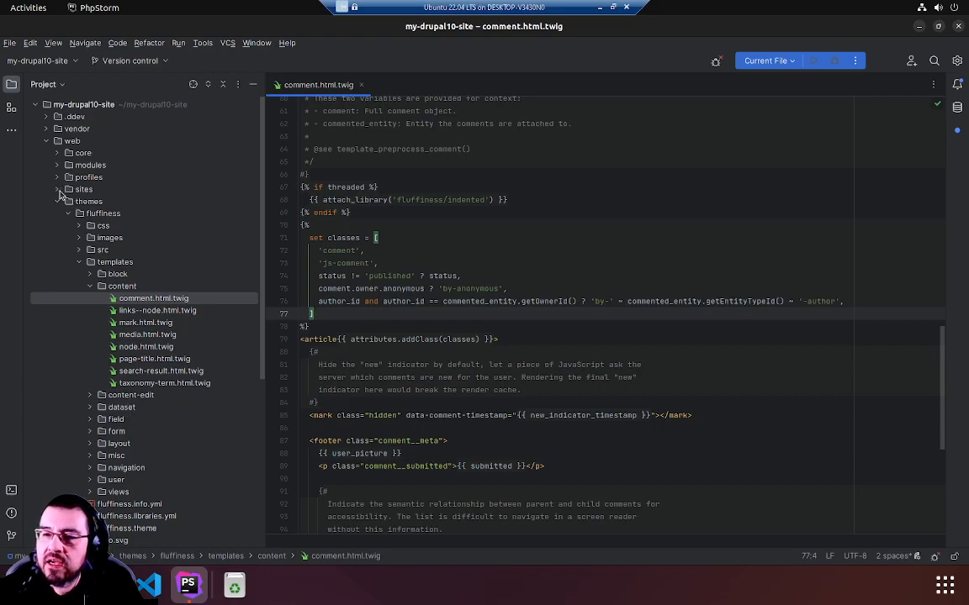
Step: Open sites/default/default.services.yml and locate its twig.config debug section
{"action": "left_click", "coordinate": [58, 189]}
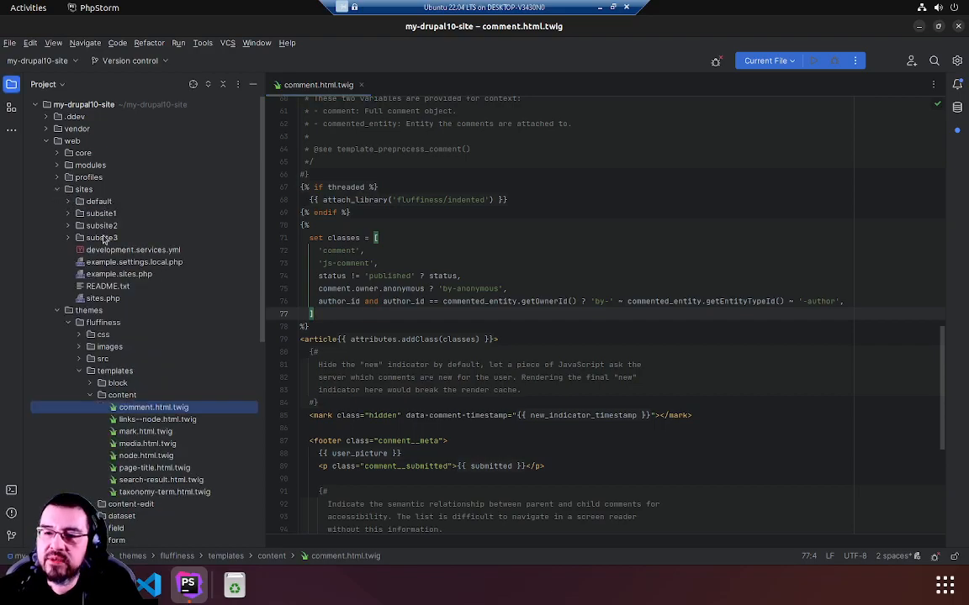
{"action": "left_click", "coordinate": [68, 201]}
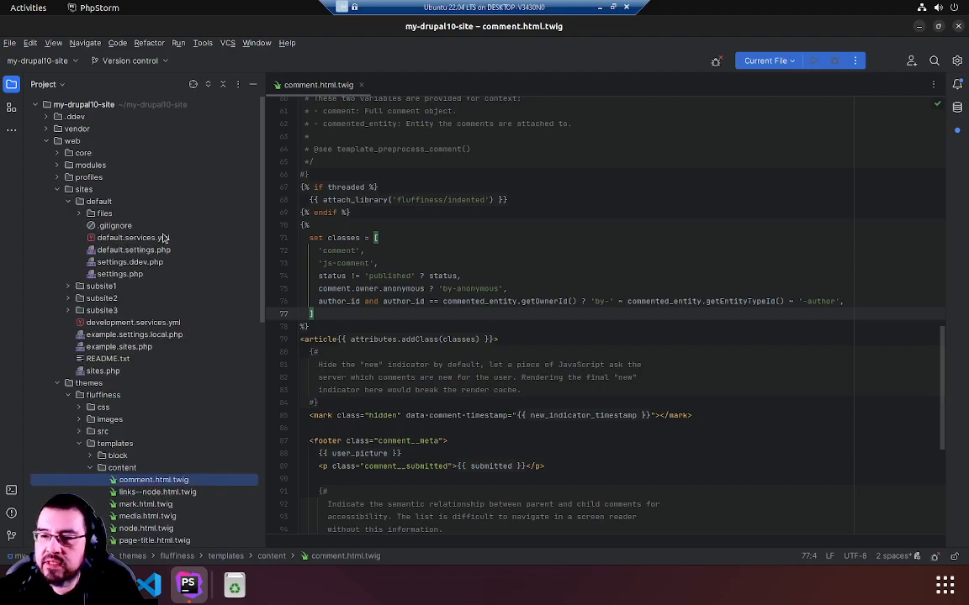
{"action": "left_click", "coordinate": [153, 243]}
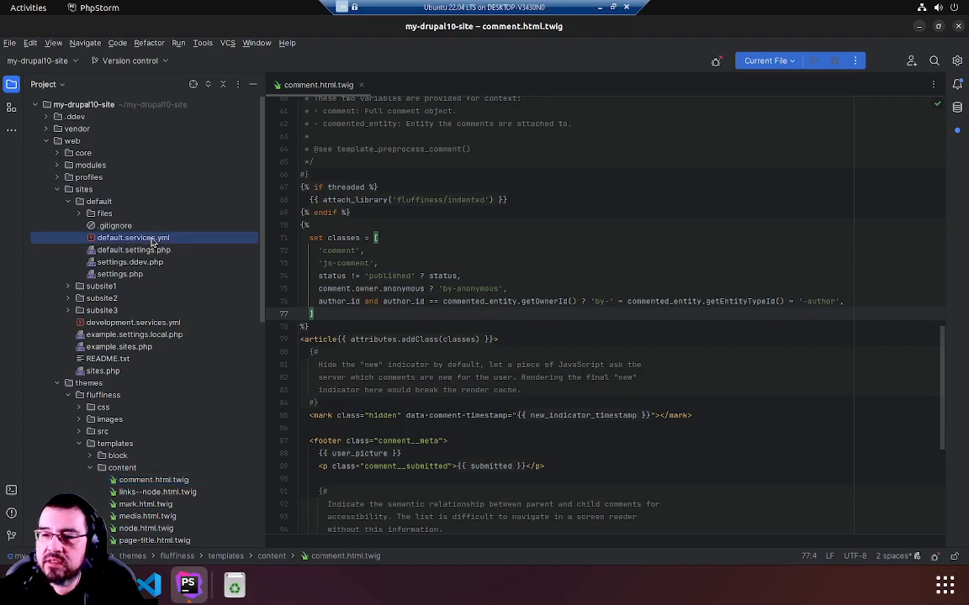
{"action": "double_click", "coordinate": [153, 242]}
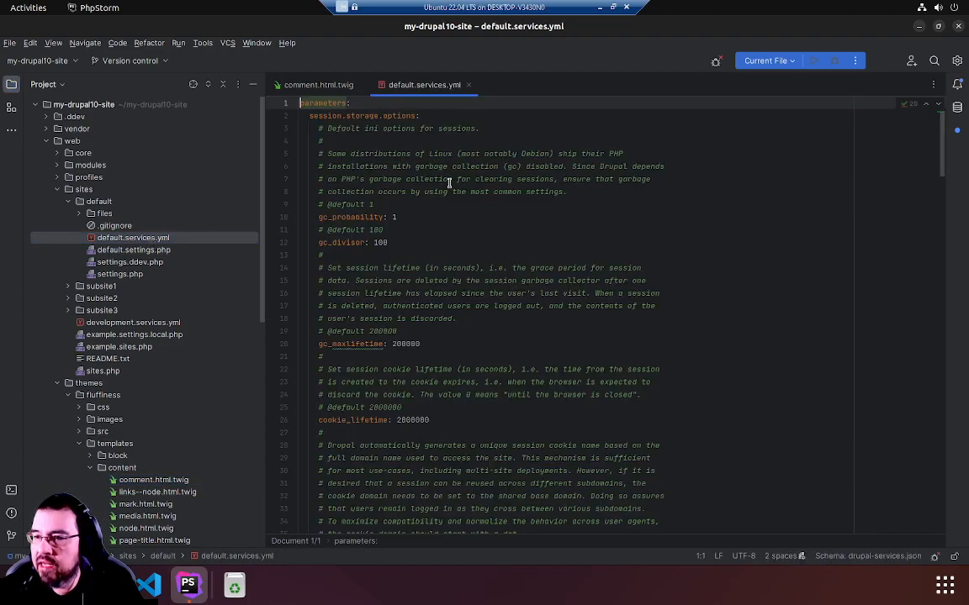
{"action": "scroll", "coordinate": [503, 253], "scroll_direction": "down", "scroll_amount": 3}
{"action": "scroll", "coordinate": [503, 253], "scroll_direction": "down", "scroll_amount": 4}
{"action": "scroll", "coordinate": [496, 251], "scroll_direction": "down", "scroll_amount": 2}
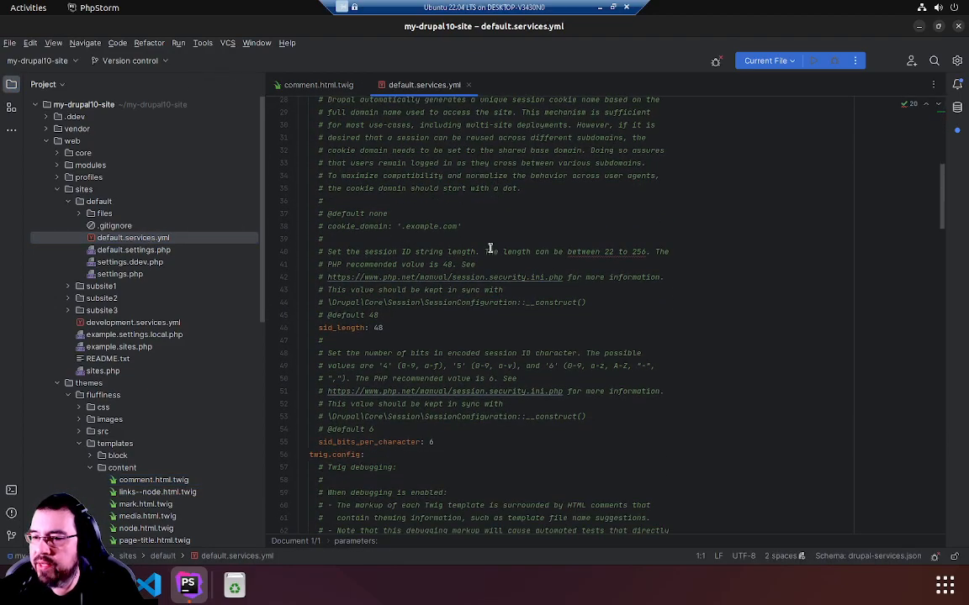
{"action": "scroll", "coordinate": [491, 249], "scroll_direction": "down", "scroll_amount": 5}
{"action": "scroll", "coordinate": [488, 248], "scroll_direction": "down", "scroll_amount": 1}
{"action": "scroll", "coordinate": [488, 248], "scroll_direction": "down", "scroll_amount": 1}
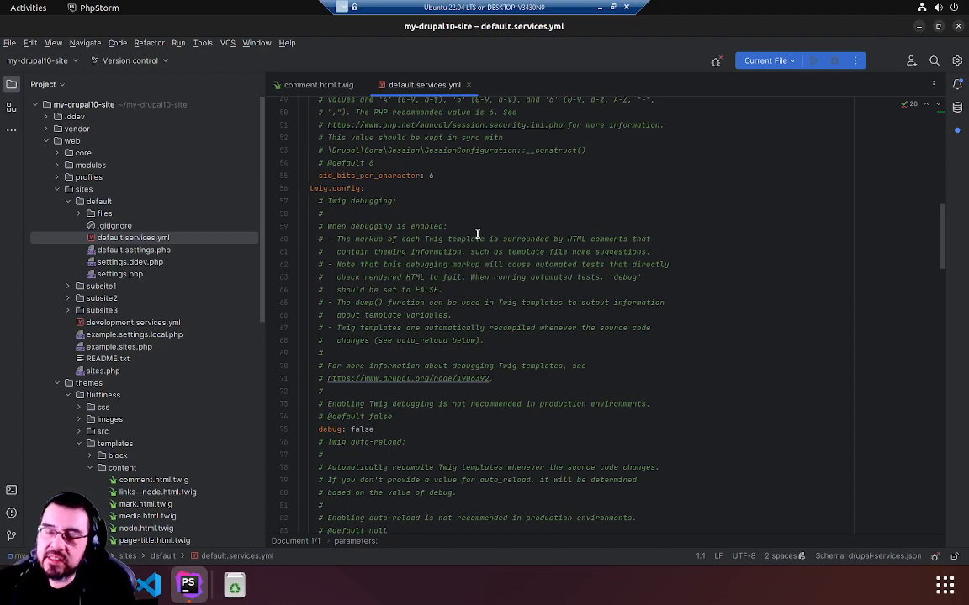
Step: Bring the Drupal page forward, then return focus to default.services.yml in PhpStorm
{"action": "left_click", "coordinate": [112, 585]}
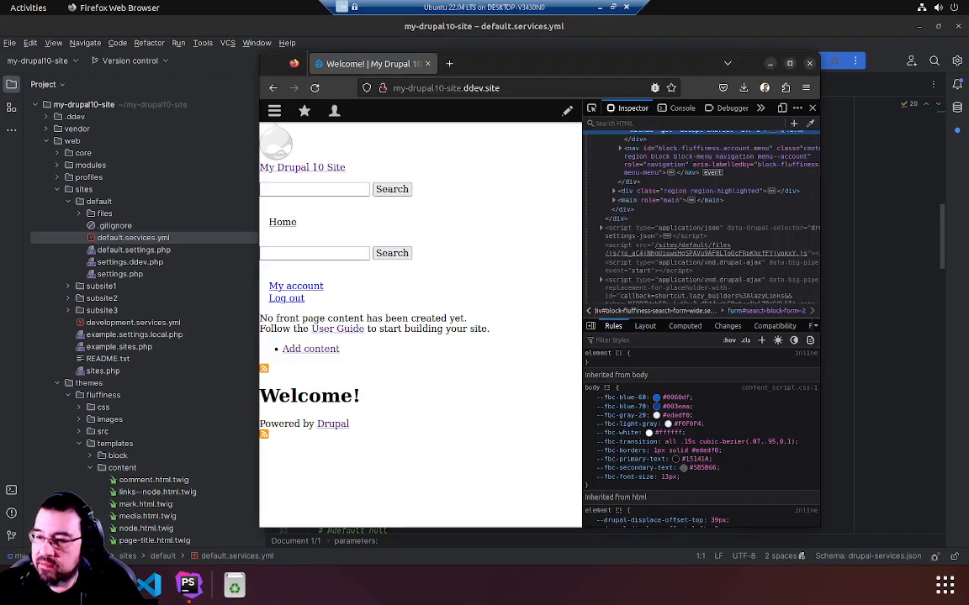
{"action": "scroll", "coordinate": [679, 223], "scroll_direction": "up", "scroll_amount": 3}
{"action": "scroll", "coordinate": [698, 210], "scroll_direction": "up", "scroll_amount": 3}
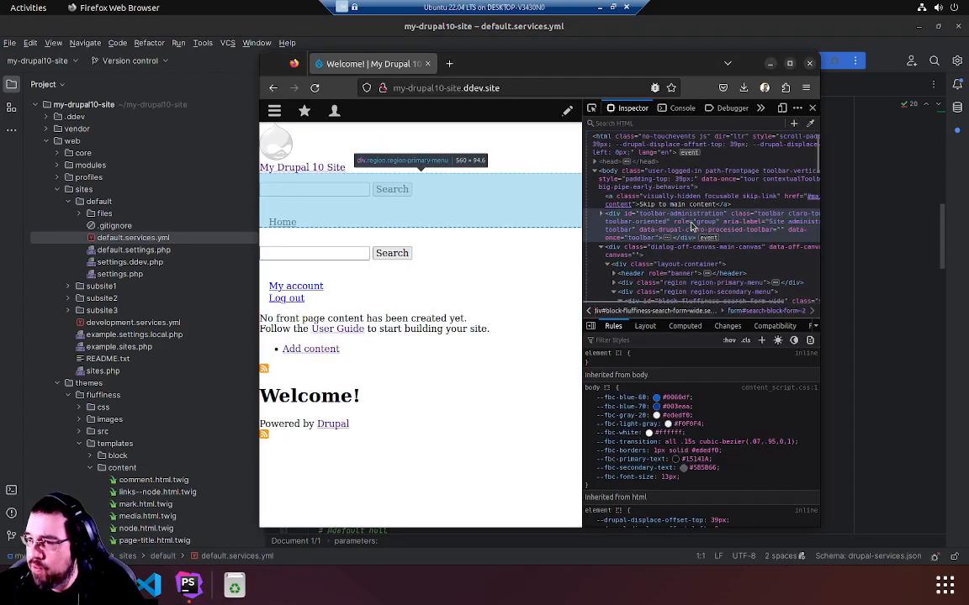
{"action": "scroll", "coordinate": [715, 201], "scroll_direction": "up", "scroll_amount": 3}
{"action": "scroll", "coordinate": [715, 202], "scroll_direction": "down", "scroll_amount": 2}
{"action": "scroll", "coordinate": [689, 210], "scroll_direction": "down", "scroll_amount": 1}
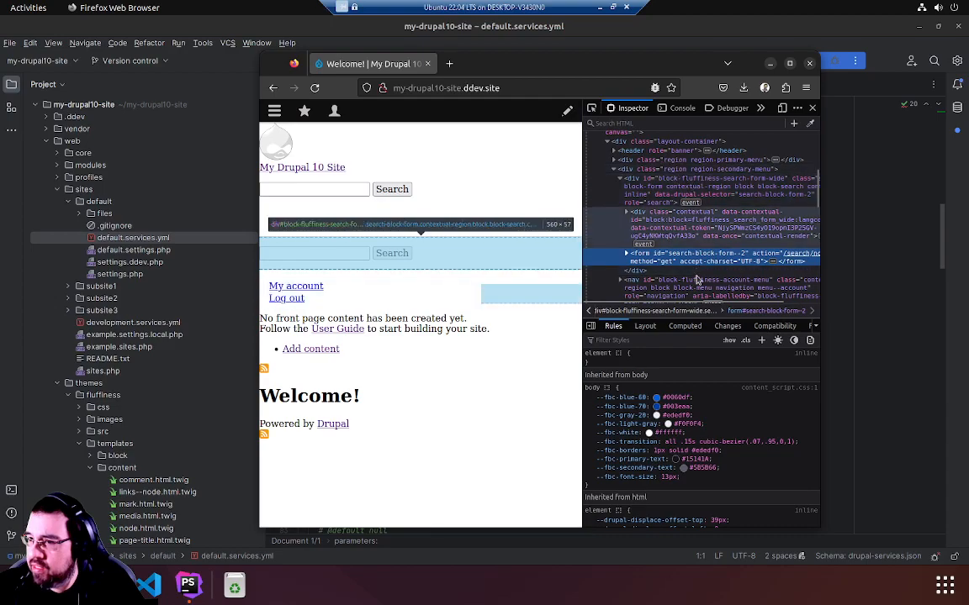
{"action": "scroll", "coordinate": [664, 214], "scroll_direction": "down", "scroll_amount": 1}
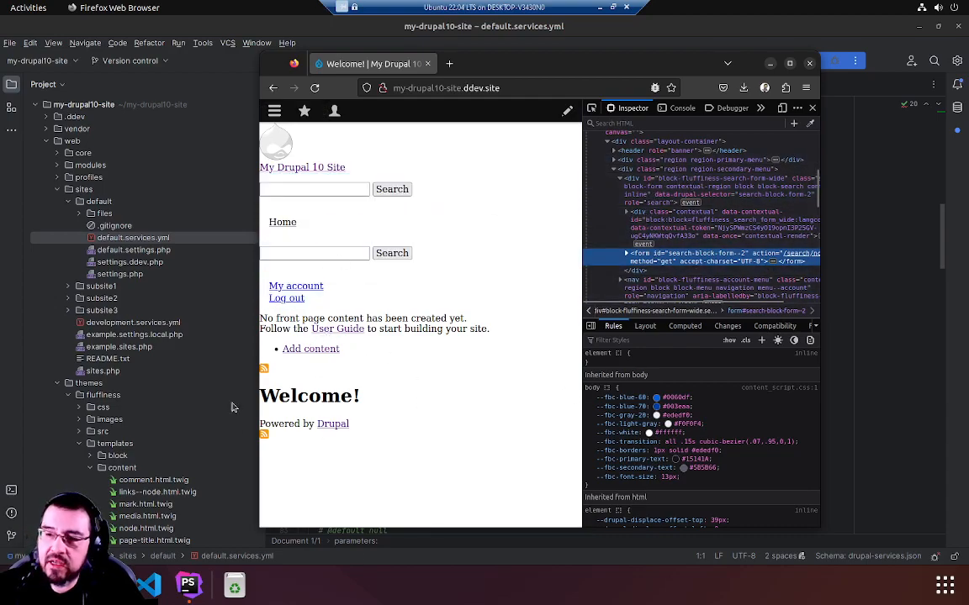
{"action": "left_click", "coordinate": [244, 30]}
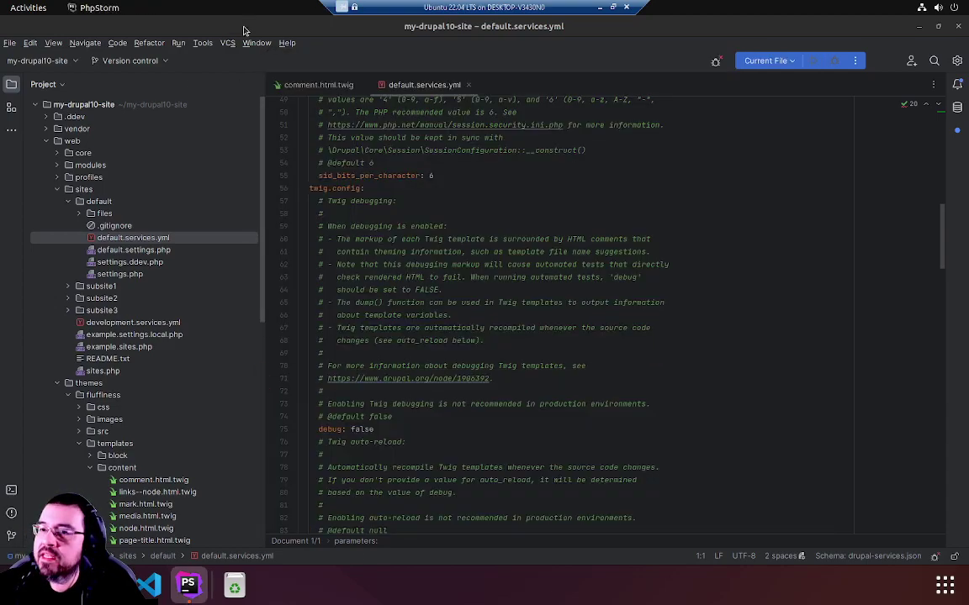
Step: Copy default.services.yml into sites/default as services.yml and start editing it
{"action": "right_click", "coordinate": [134, 239]}
{"action": "mouse_move", "coordinate": [179, 490]}
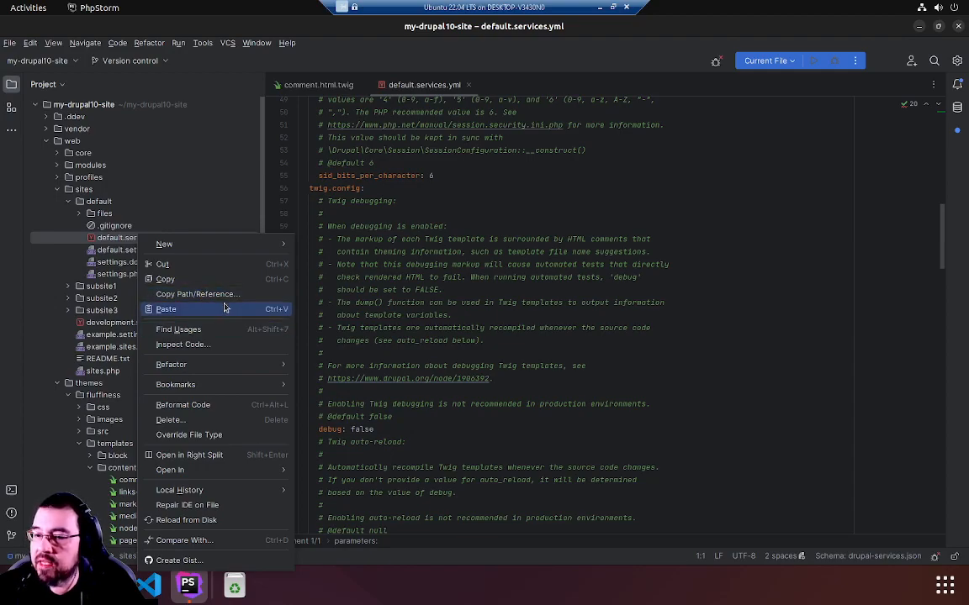
{"action": "left_click", "coordinate": [220, 278]}
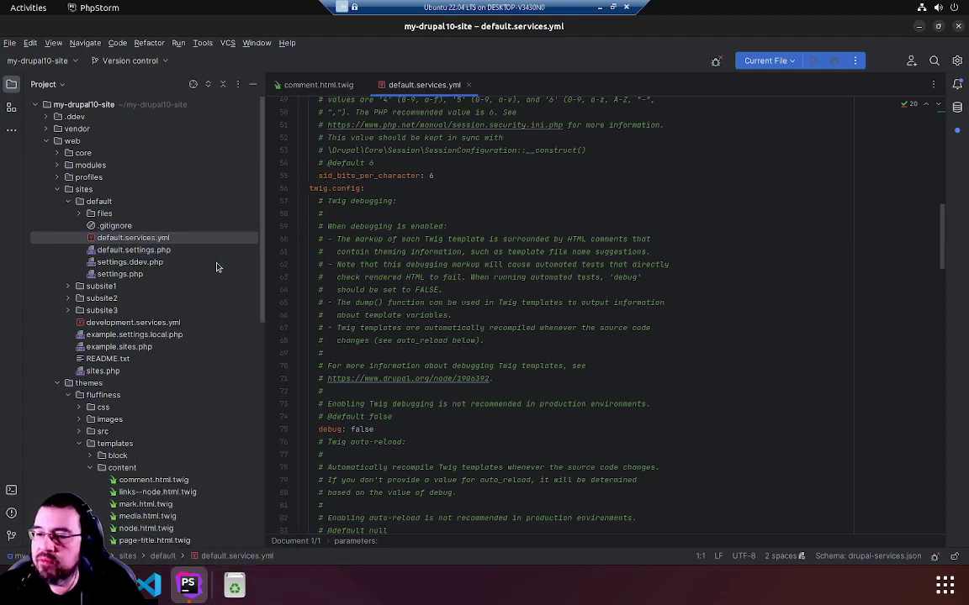
{"action": "right_click", "coordinate": [98, 202]}
{"action": "left_click", "coordinate": [153, 222]}
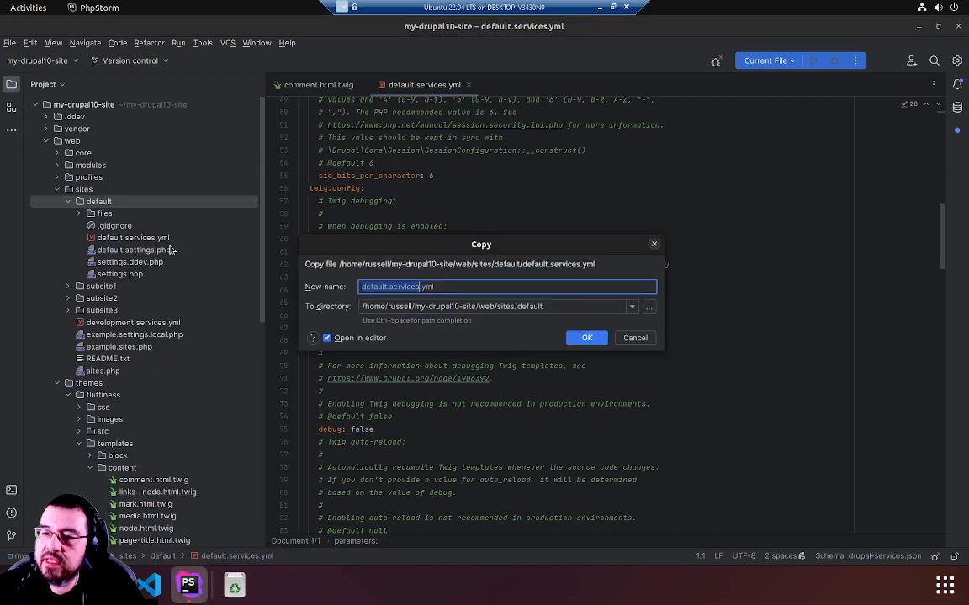
{"action": "key", "text": "Home"}
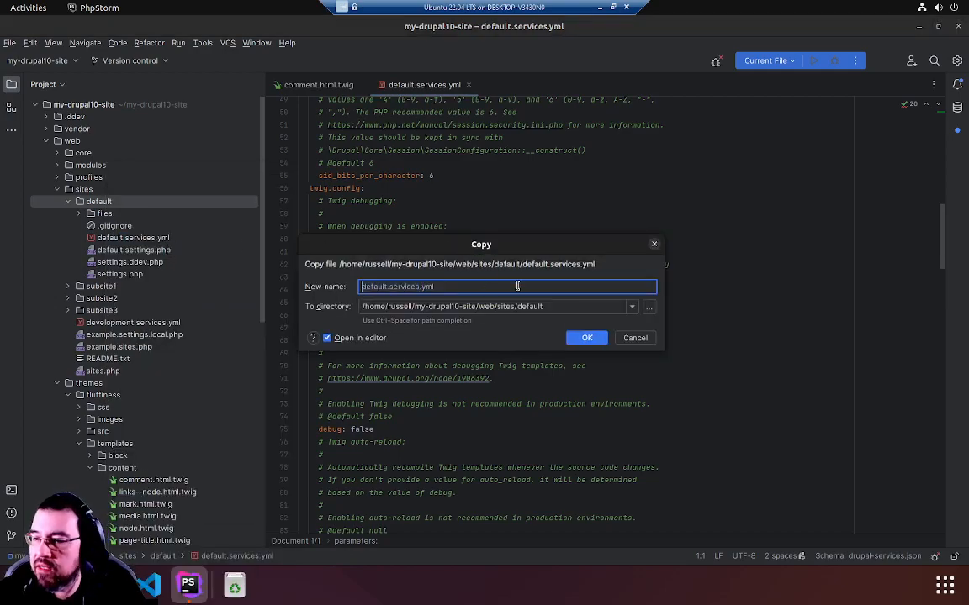
{"action": "key", "text": "Delete"}
{"action": "key", "text": "Delete"}
{"action": "key", "text": "Delete"}
{"action": "key", "text": "Delete"}
{"action": "key", "text": "Delete"}
{"action": "key", "text": "Delete"}
{"action": "key", "text": "Return"}
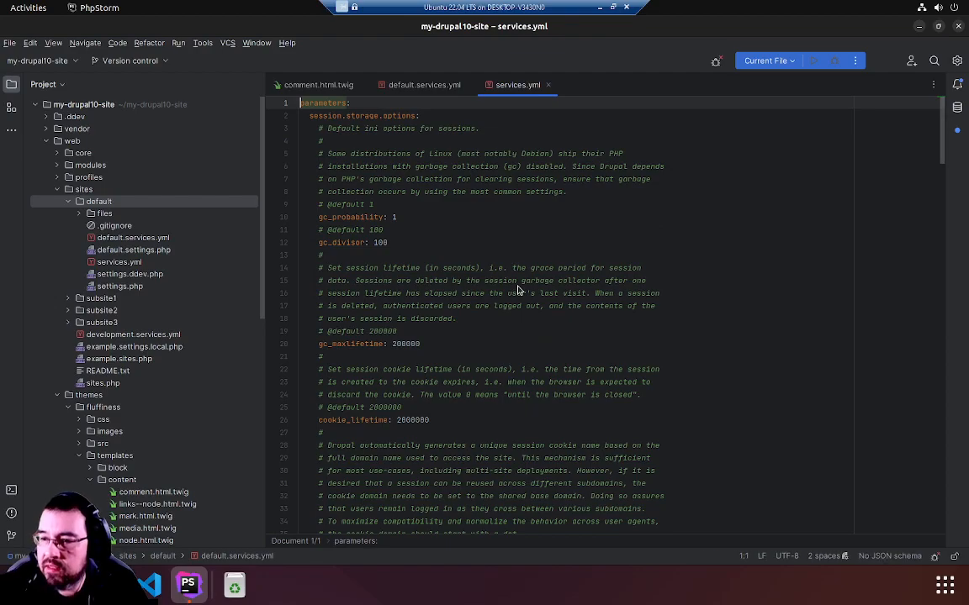
{"action": "left_click", "coordinate": [643, 199]}
{"action": "scroll", "coordinate": [580, 269], "scroll_direction": "down", "scroll_amount": 4}
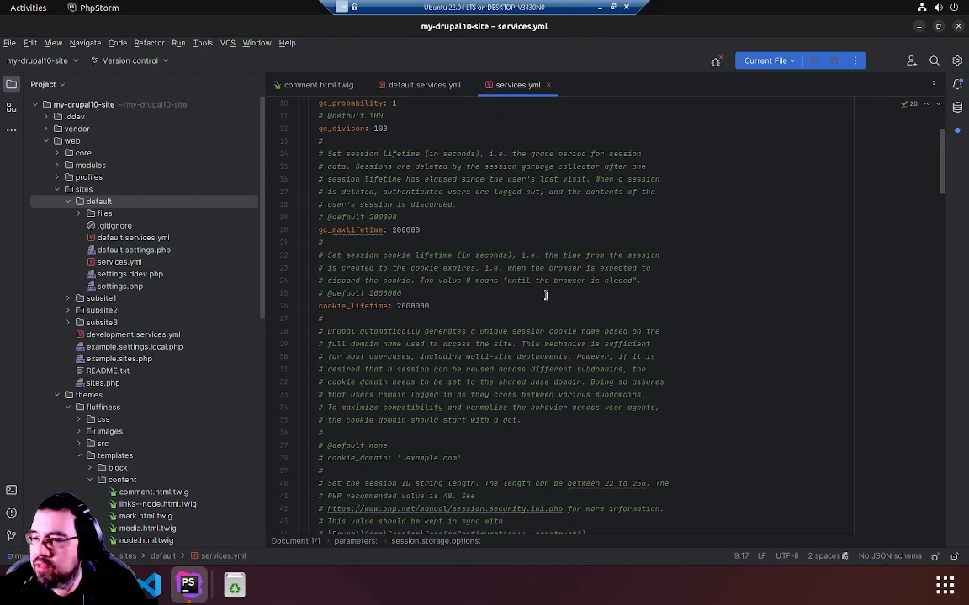
{"action": "scroll", "coordinate": [515, 338], "scroll_direction": "down", "scroll_amount": 6}
{"action": "scroll", "coordinate": [514, 338], "scroll_direction": "down", "scroll_amount": 2}
{"action": "scroll", "coordinate": [454, 349], "scroll_direction": "down", "scroll_amount": 5}
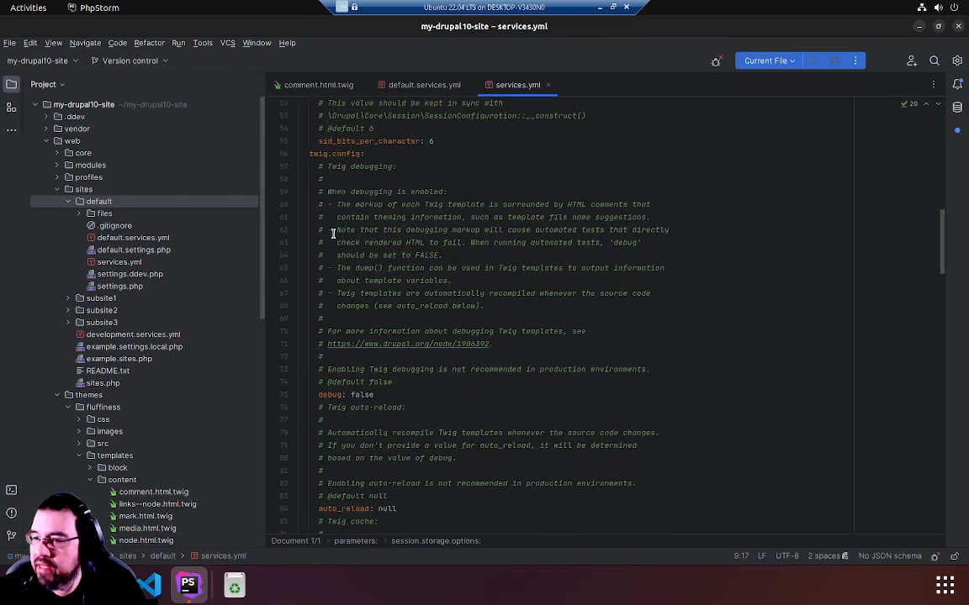
{"action": "scroll", "coordinate": [378, 261], "scroll_direction": "down", "scroll_amount": 2}
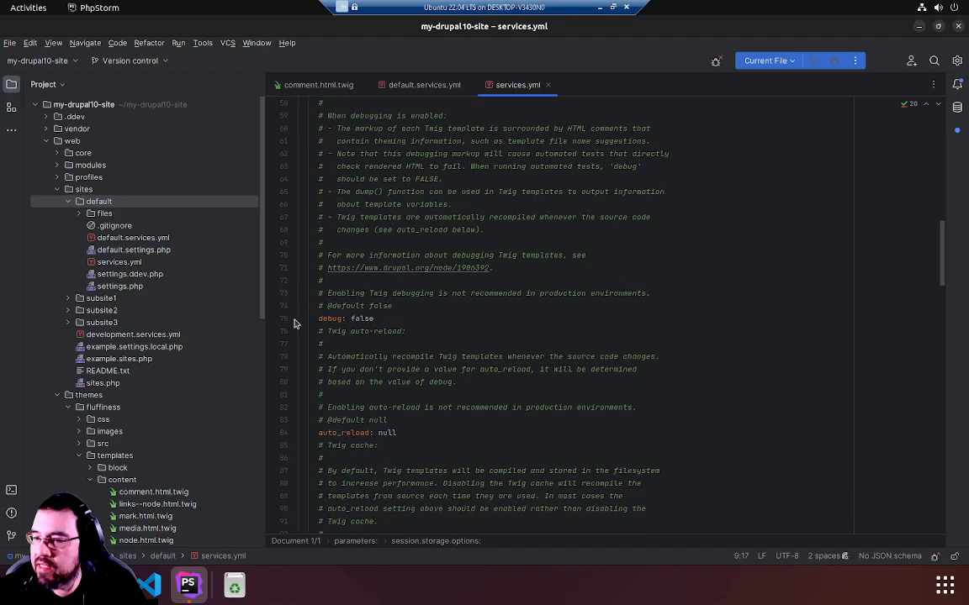
Step: Set twig.config debug to true in services.yml and bring up the local terminal
{"action": "left_click", "coordinate": [359, 320]}
{"action": "triple_click", "coordinate": [359, 319]}
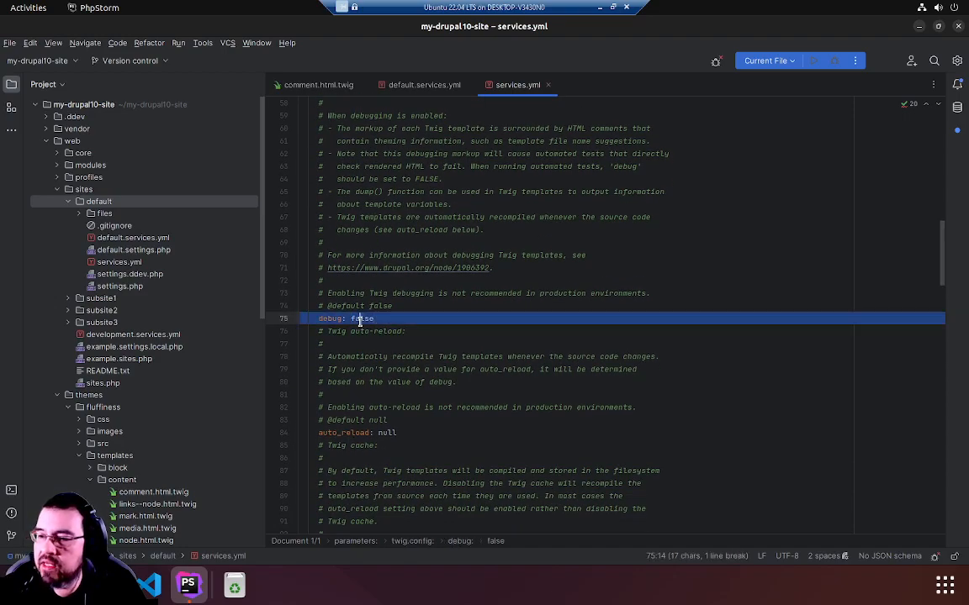
{"action": "double_click", "coordinate": [362, 319]}
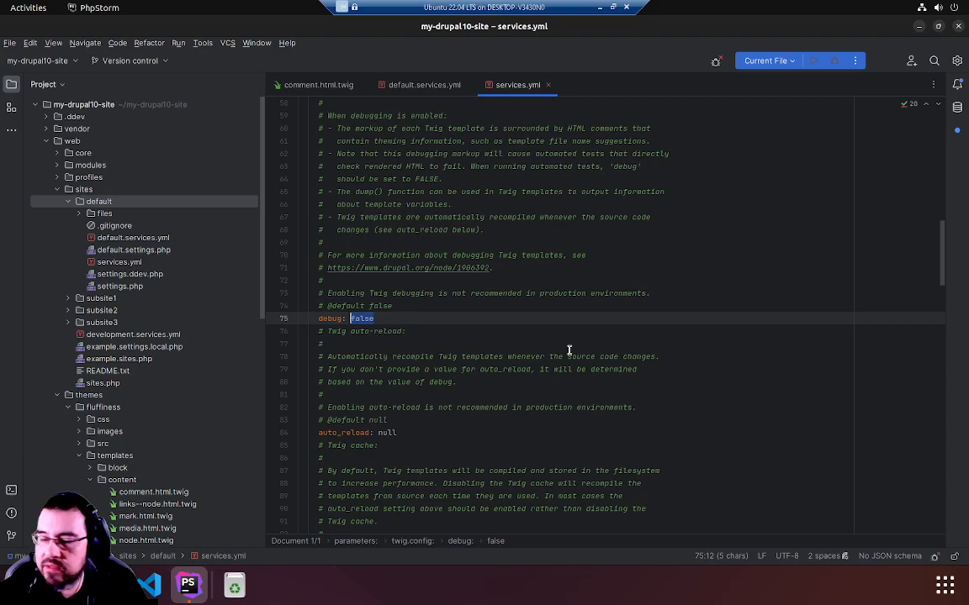
{"action": "type", "text": "true"}
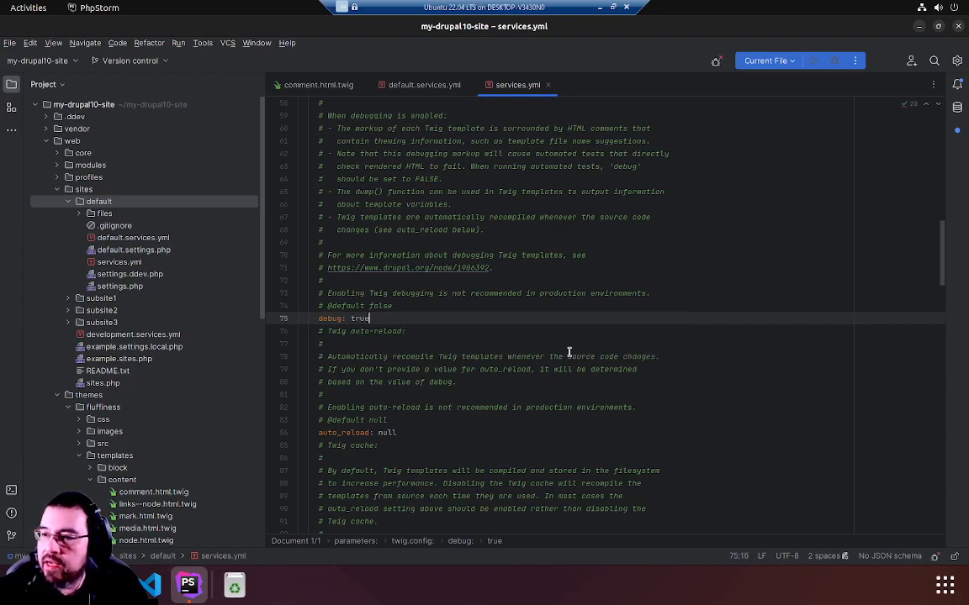
{"action": "left_click", "coordinate": [393, 141]}
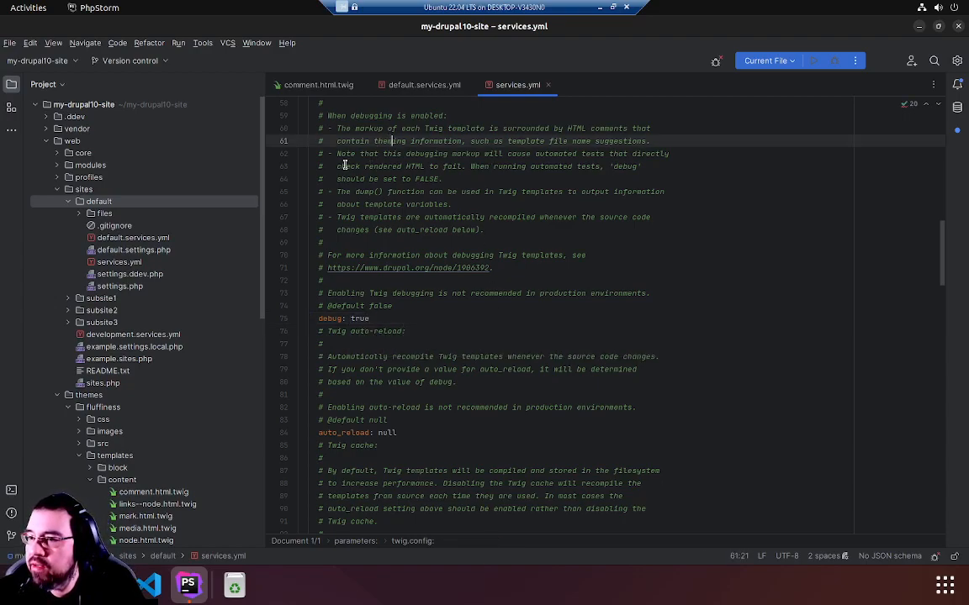
{"action": "left_click", "coordinate": [323, 115]}
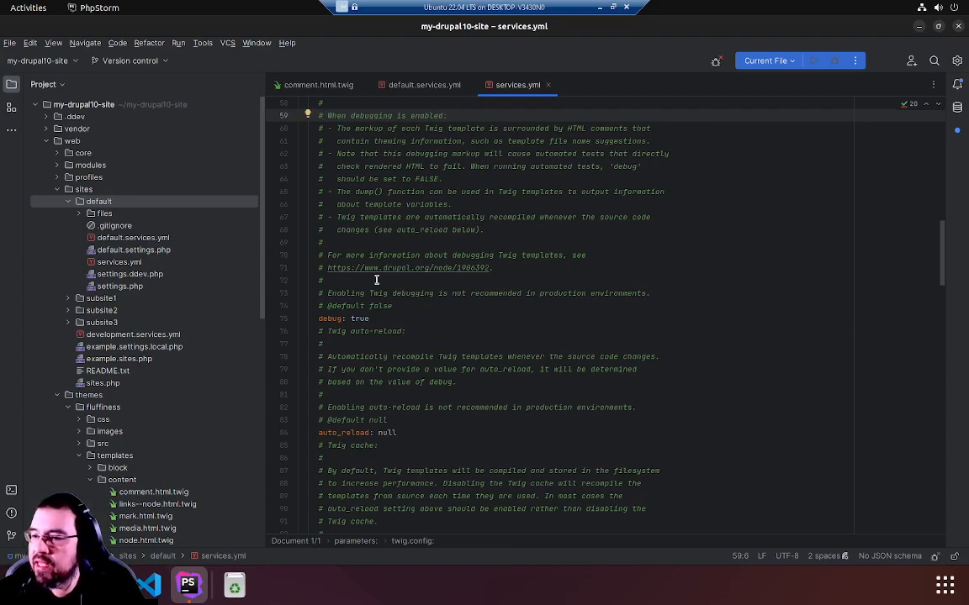
{"action": "left_click", "coordinate": [488, 381]}
{"action": "left_click", "coordinate": [460, 356]}
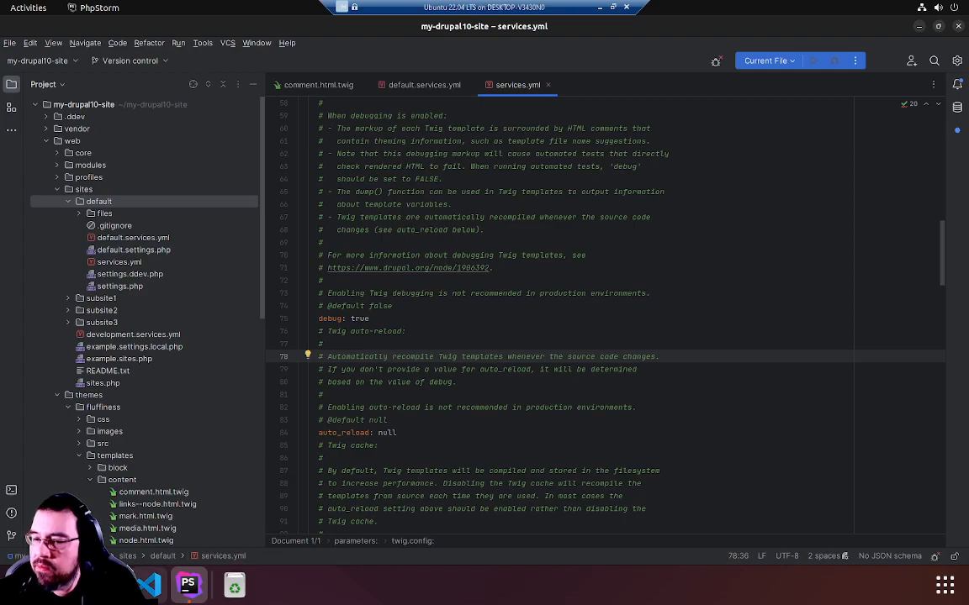
{"action": "left_click", "coordinate": [388, 369]}
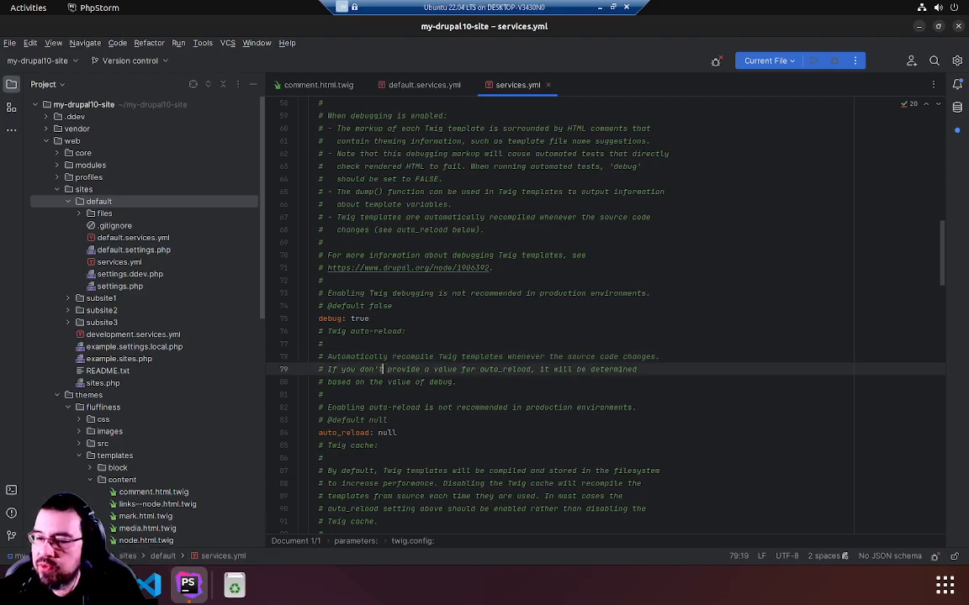
{"action": "left_click", "coordinate": [12, 490]}
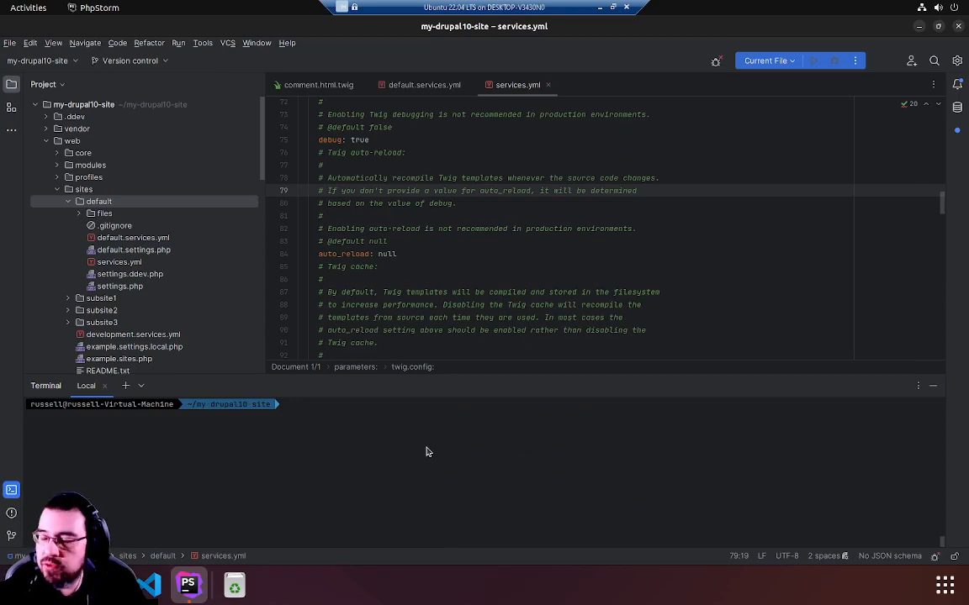
{"action": "type", "text": "ddev d"}
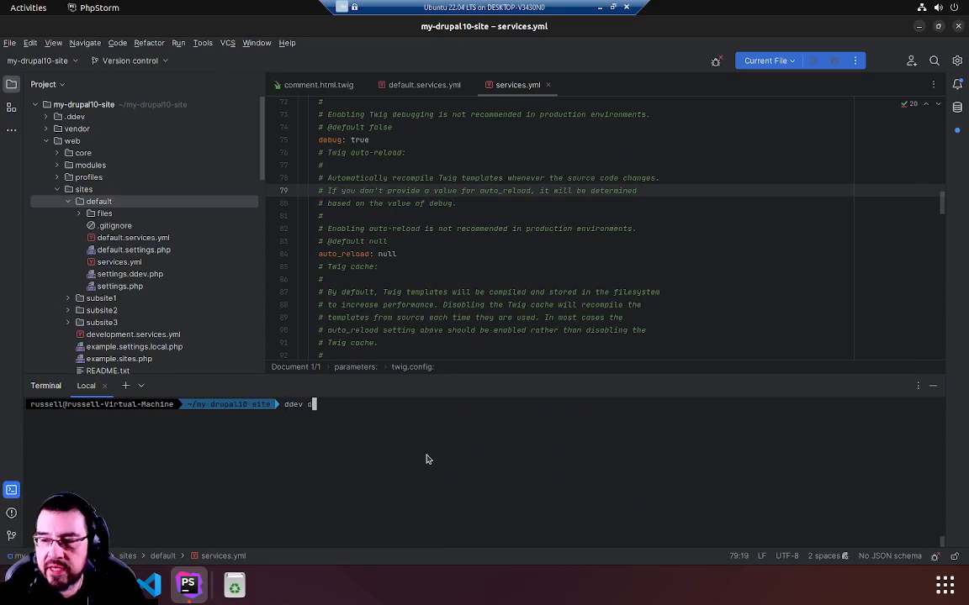
{"action": "type", "text": "rush cr"}
Step: Run ddev drush cr to rebuild the Drupal caches, then switch to Firefox
{"action": "key", "text": "Return"}
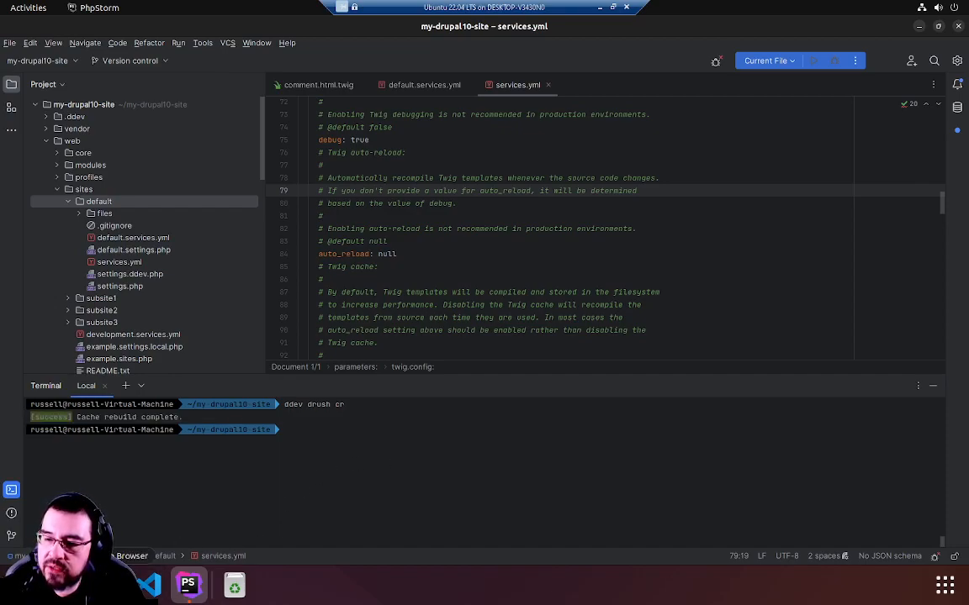
{"action": "key", "text": "alt+Tab"}
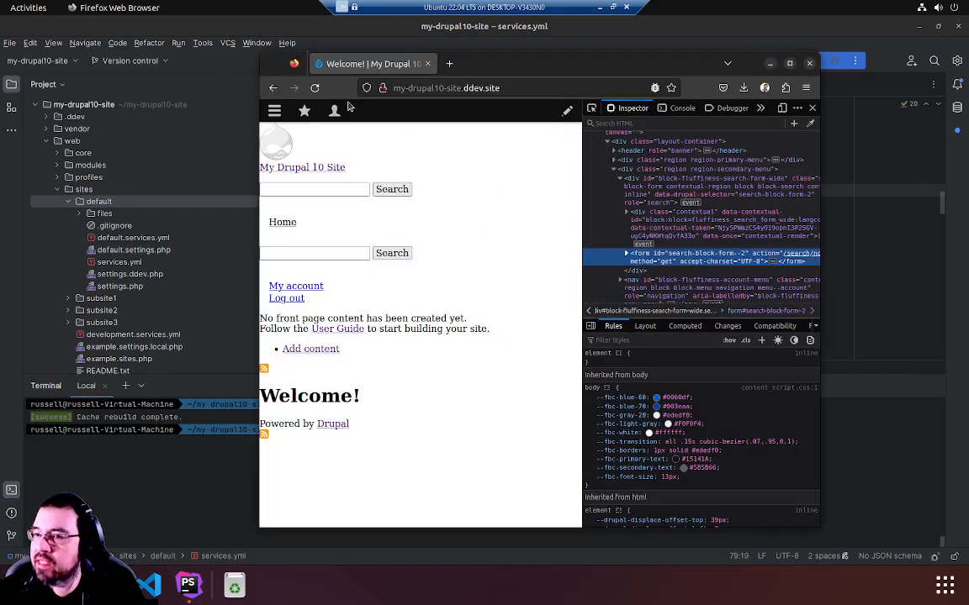
Step: Reload the Drupal homepage to show Twig debug comments and maximize the browser
{"action": "left_click", "coordinate": [313, 96]}
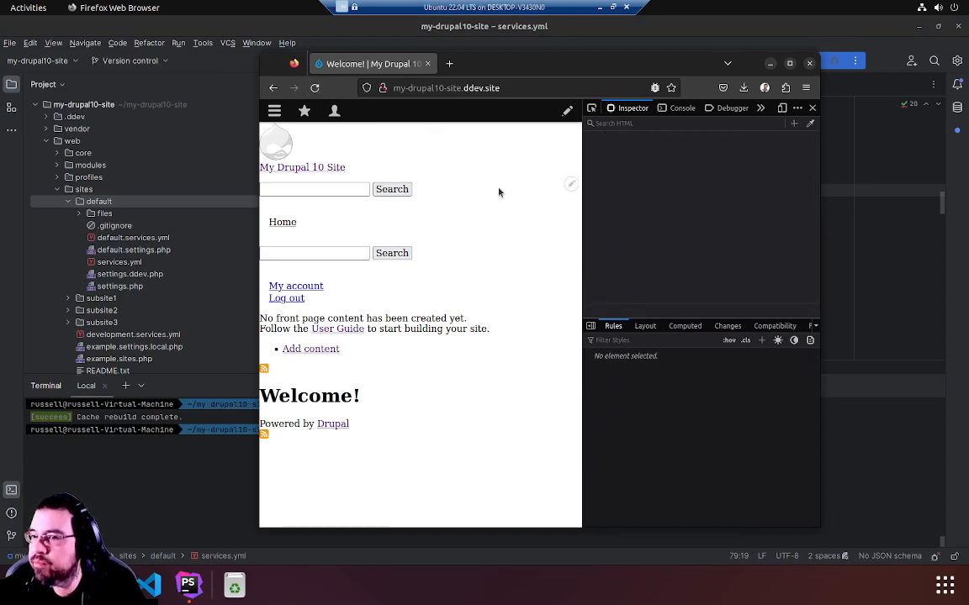
{"action": "key", "text": "F5"}
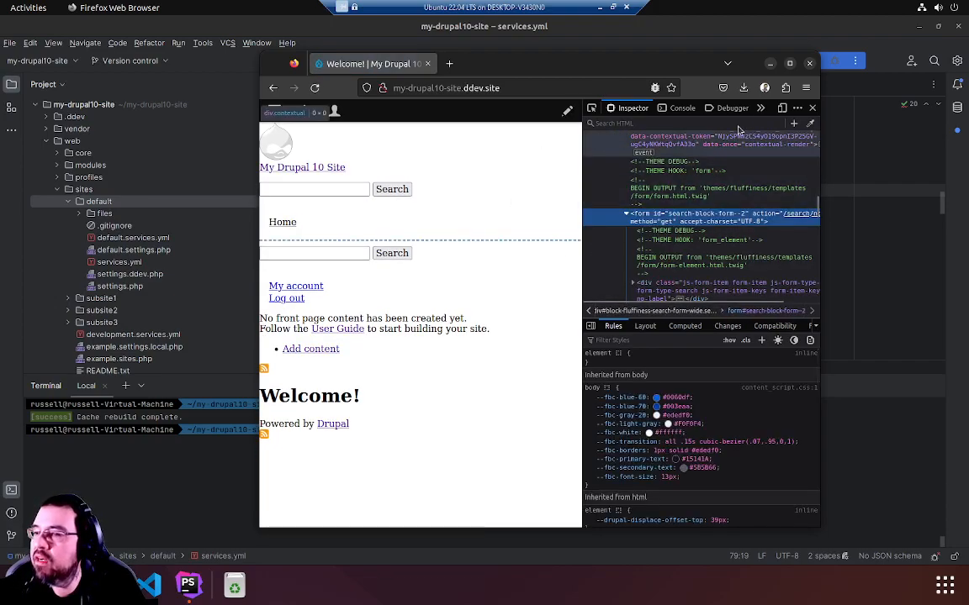
{"action": "left_click", "coordinate": [790, 64]}
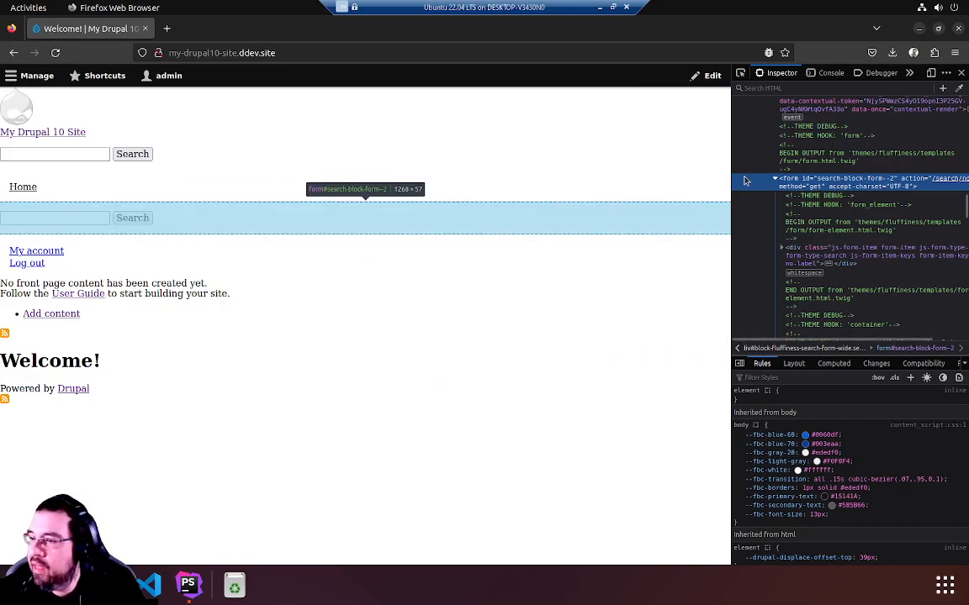
{"action": "left_click_drag", "start_coordinate": [731, 168], "coordinate": [400, 204]}
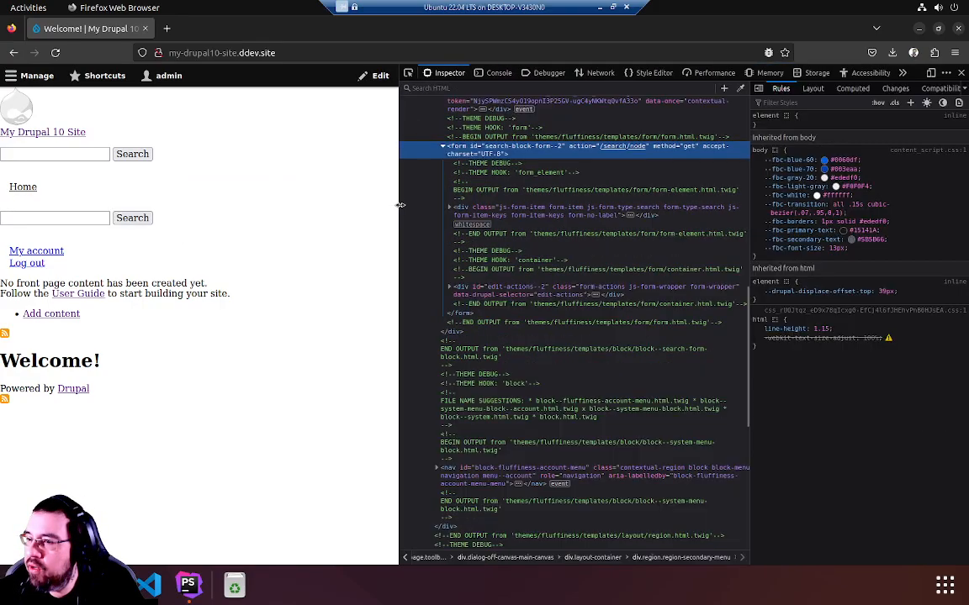
{"action": "scroll", "coordinate": [530, 231], "scroll_direction": "up", "scroll_amount": 5}
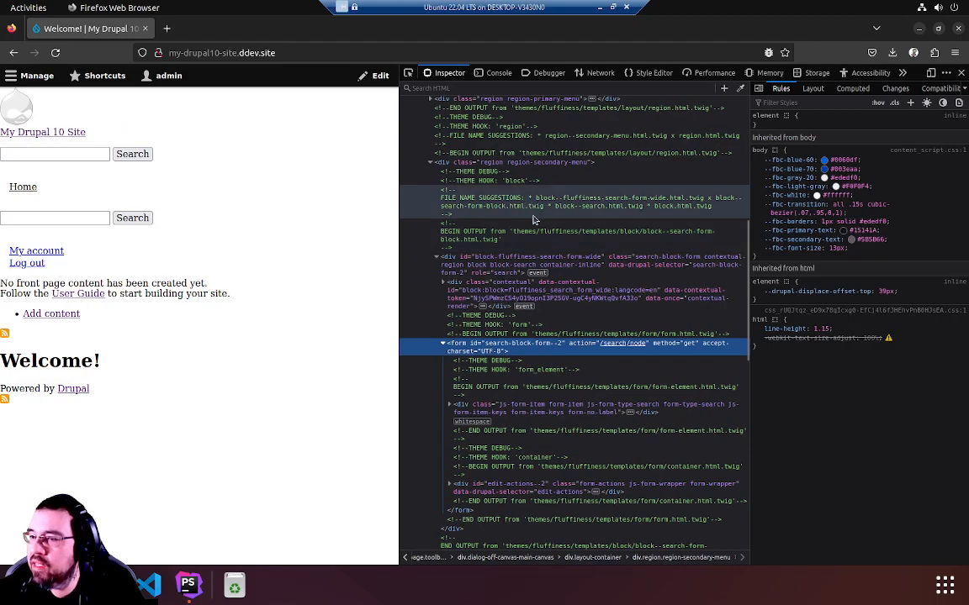
{"action": "scroll", "coordinate": [534, 217], "scroll_direction": "up", "scroll_amount": 3}
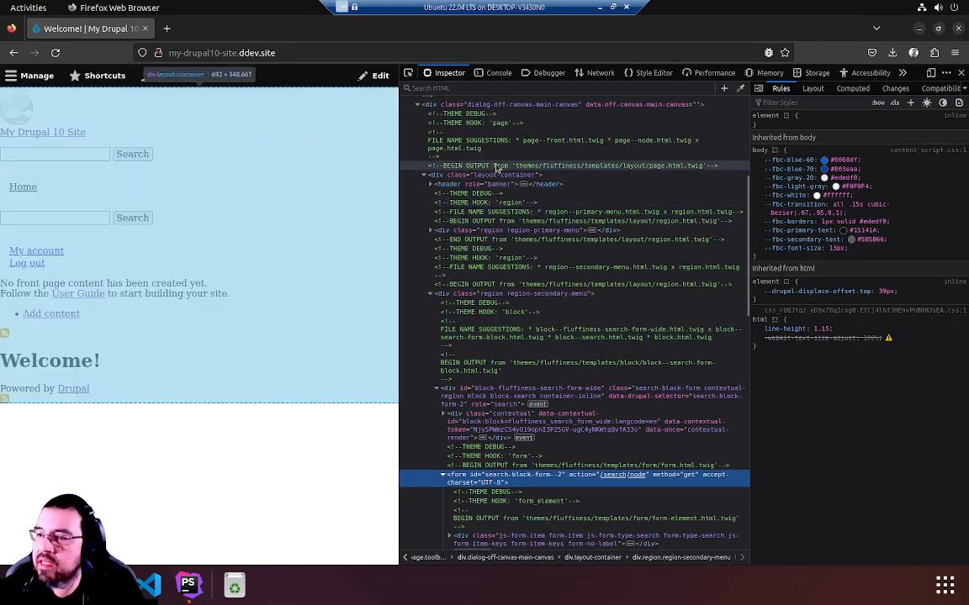
{"action": "left_click", "coordinate": [571, 146]}
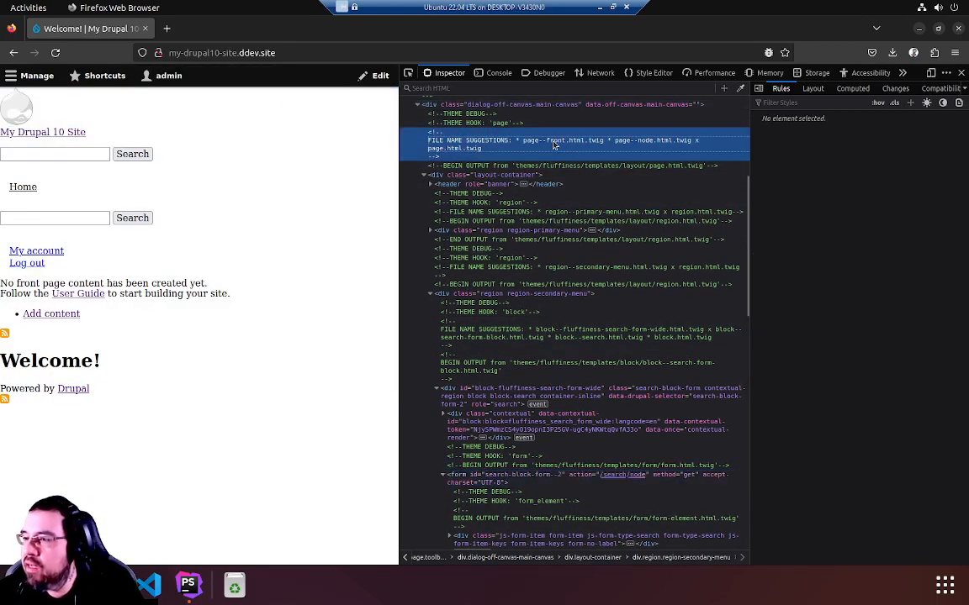
{"action": "double_click", "coordinate": [553, 145]}
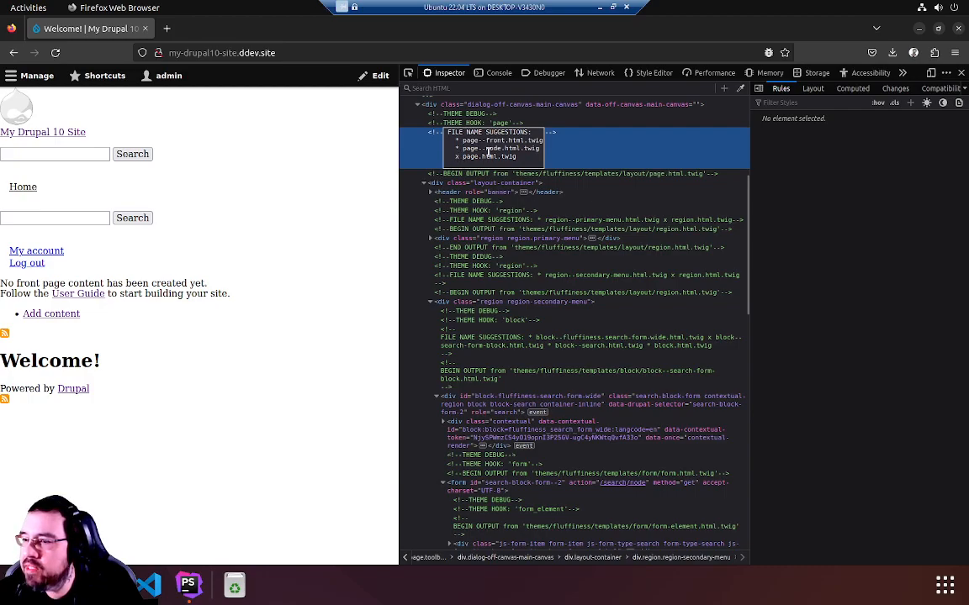
{"action": "left_click_drag", "start_coordinate": [525, 158], "coordinate": [450, 154]}
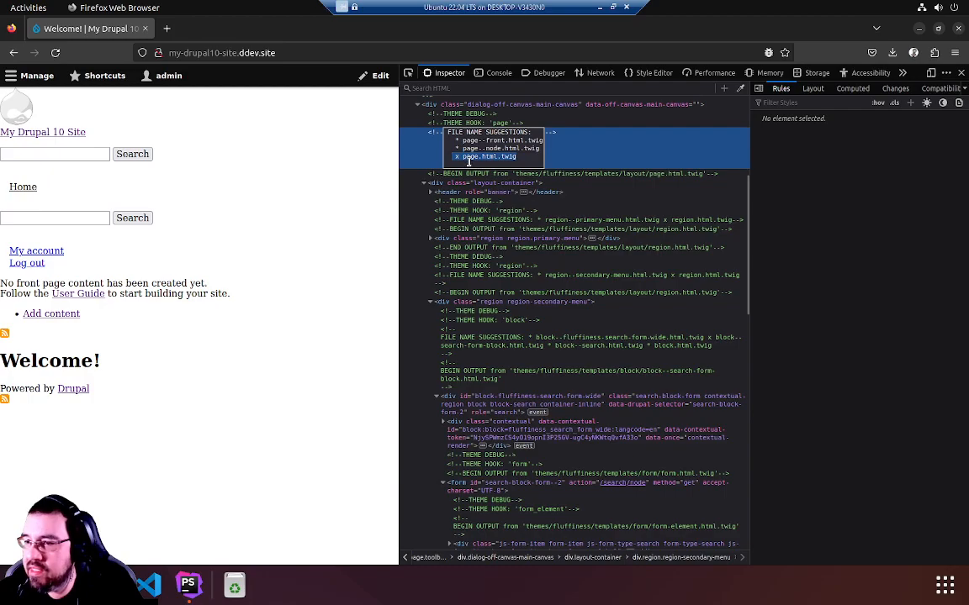
{"action": "left_click", "coordinate": [461, 157]}
{"action": "left_click", "coordinate": [521, 156], "text": "shift"}
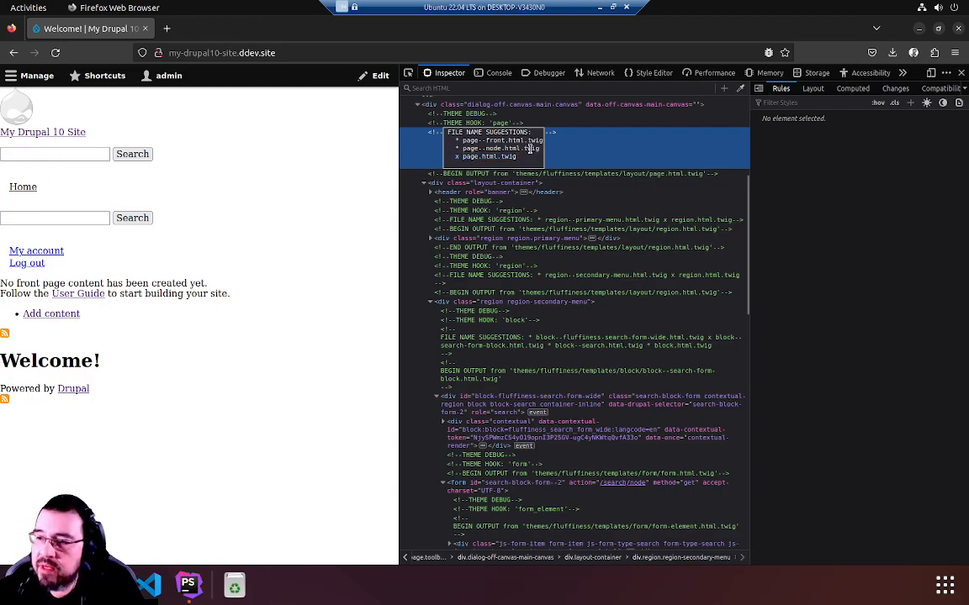
{"action": "left_click", "coordinate": [543, 149]}
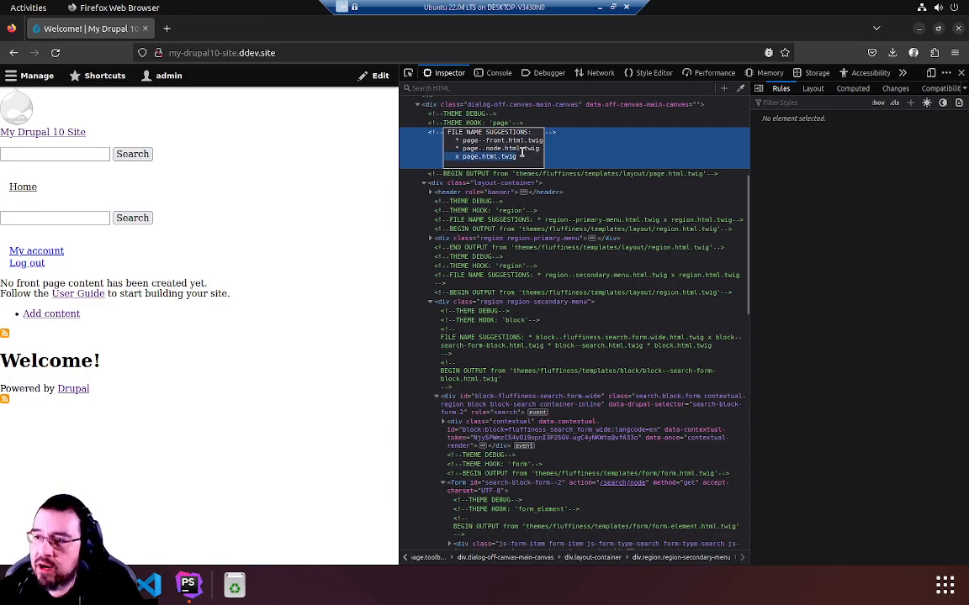
{"action": "left_click_drag", "start_coordinate": [542, 149], "coordinate": [486, 140]}
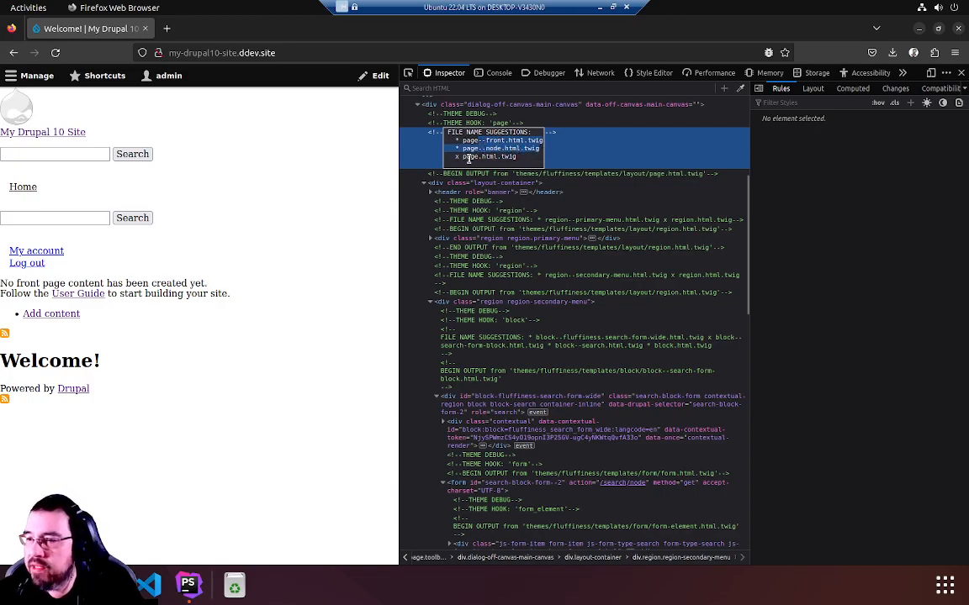
{"action": "left_click", "coordinate": [482, 143]}
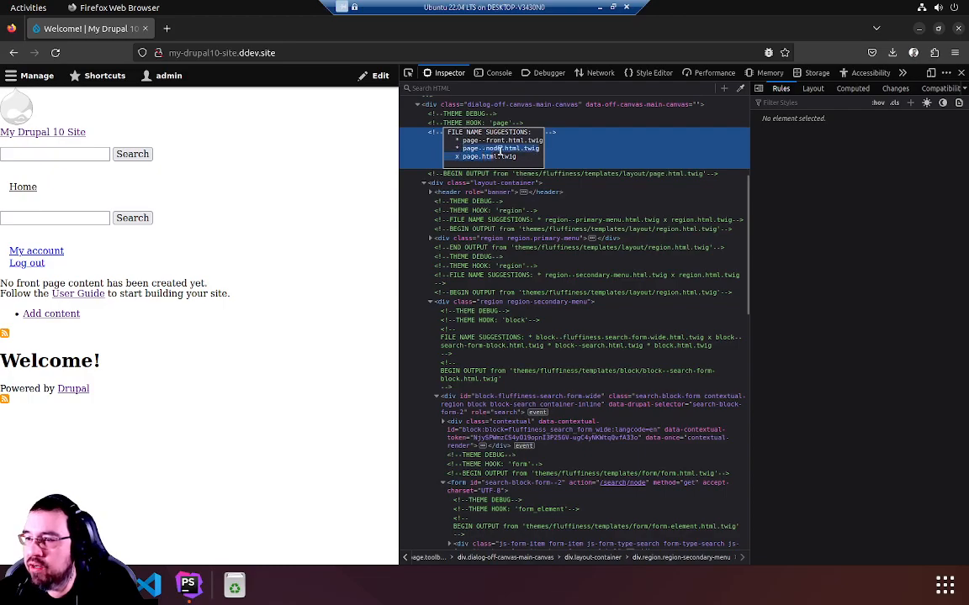
{"action": "left_click_drag", "start_coordinate": [462, 148], "coordinate": [512, 149]}
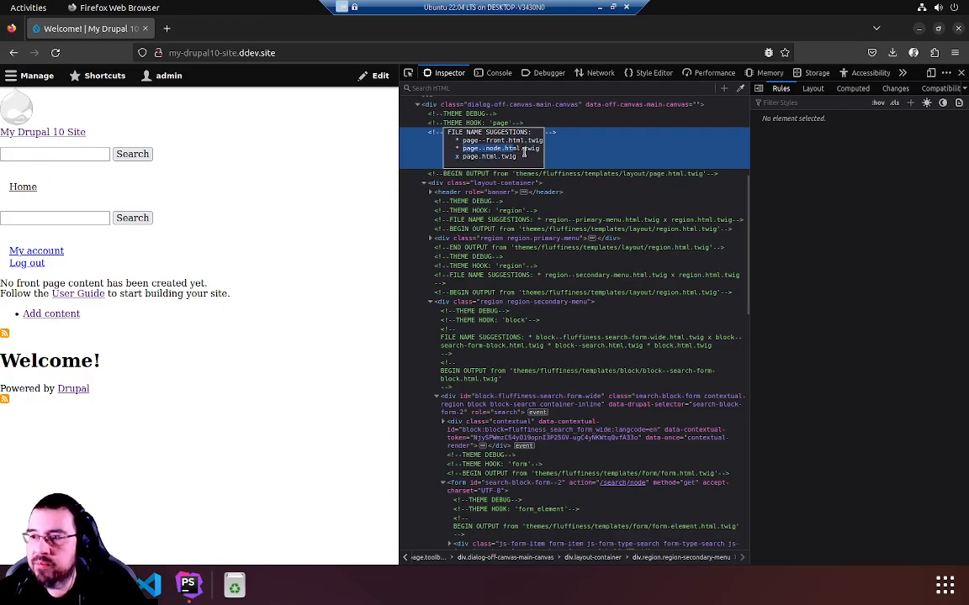
{"action": "left_click", "coordinate": [497, 150]}
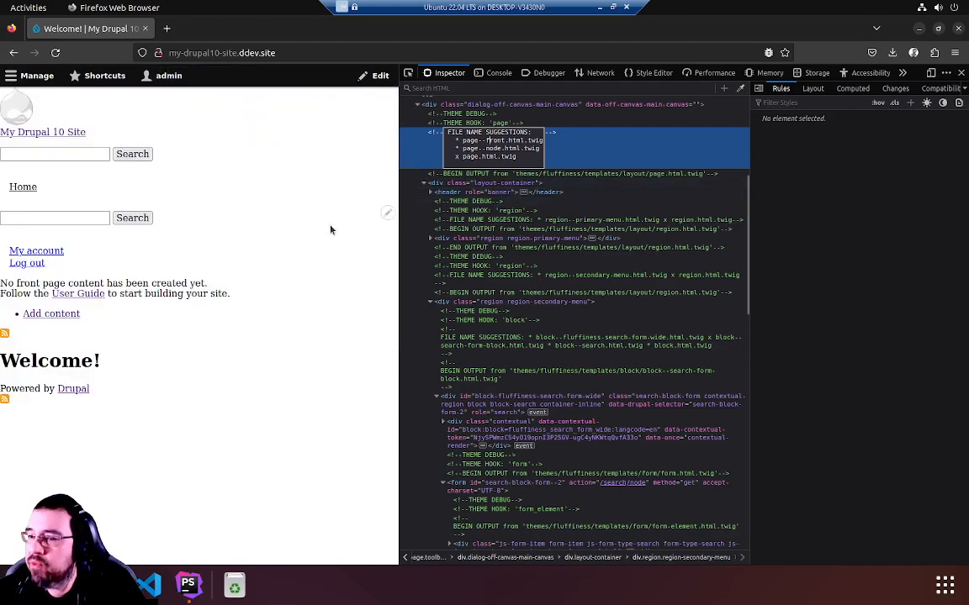
{"action": "left_click", "coordinate": [356, 166]}
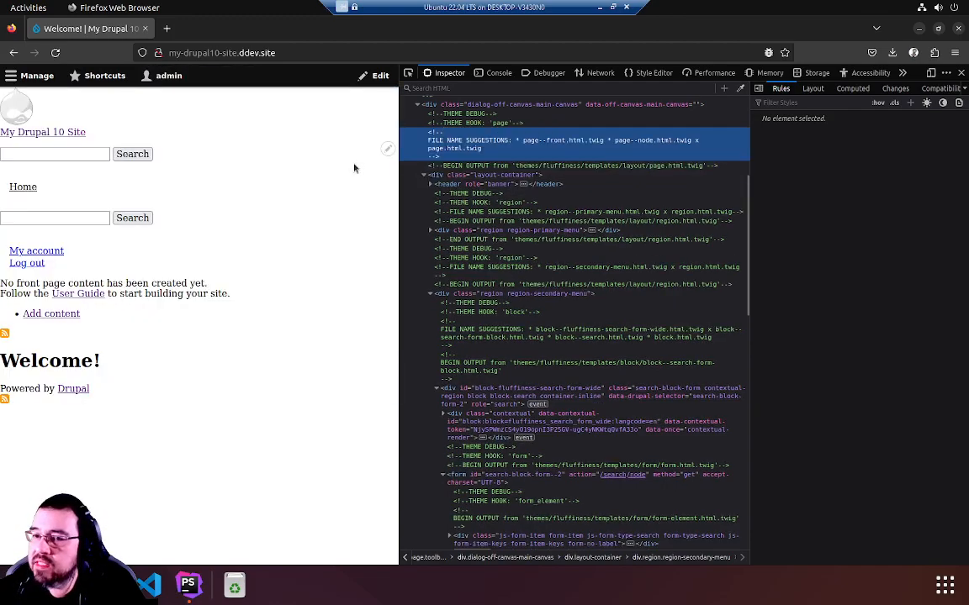
Step: Collapse the content templates folder in PhpStorm and switch back to Firefox
{"action": "left_click", "coordinate": [187, 588]}
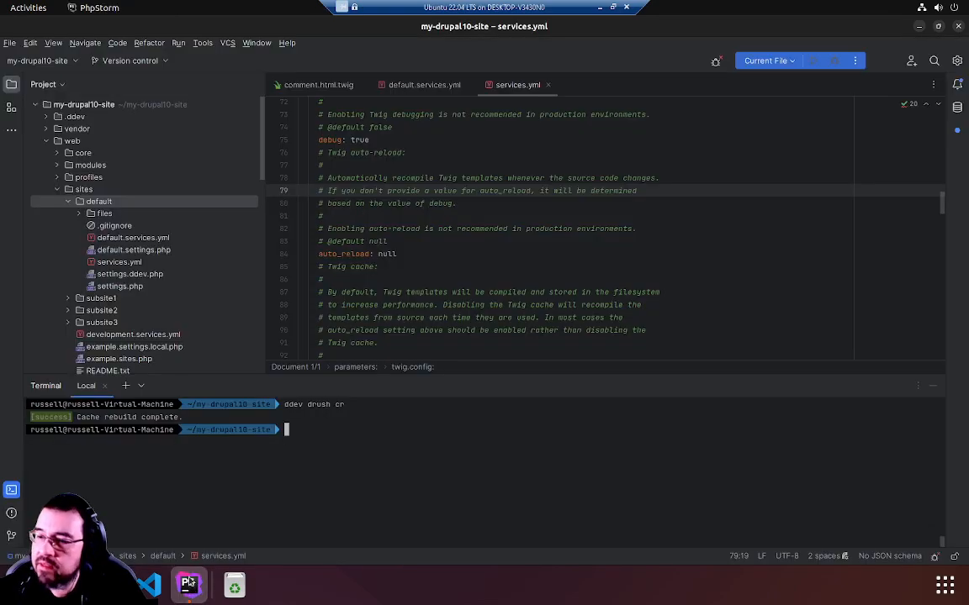
{"action": "scroll", "coordinate": [107, 276], "scroll_direction": "down", "scroll_amount": 3}
{"action": "scroll", "coordinate": [108, 275], "scroll_direction": "down", "scroll_amount": 3}
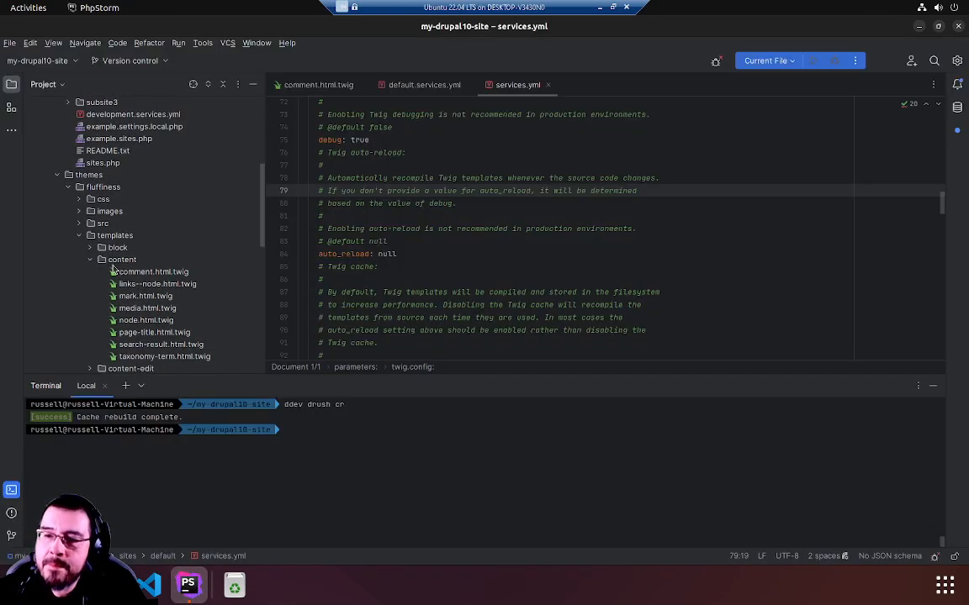
{"action": "mouse_move", "coordinate": [193, 503]}
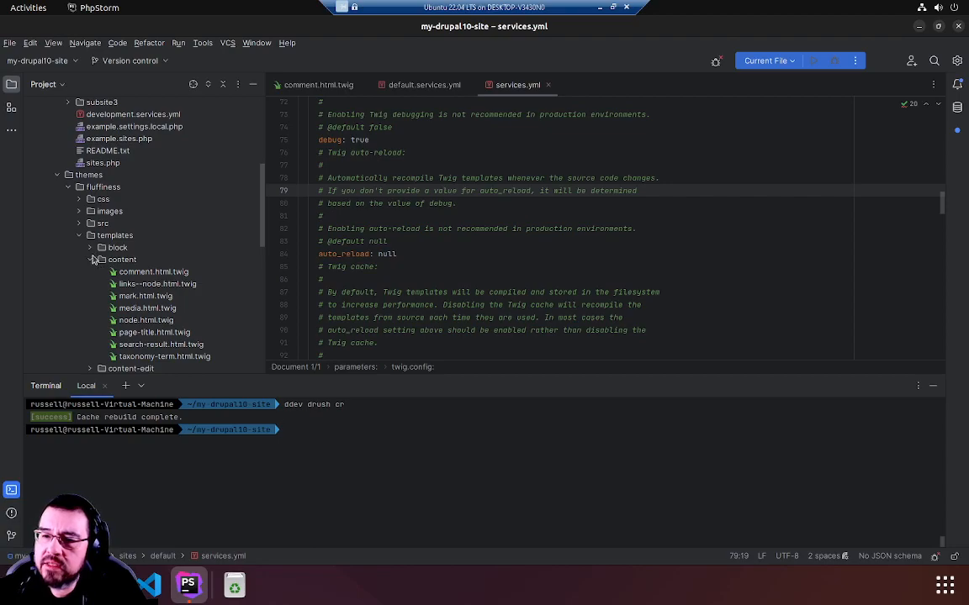
{"action": "left_click", "coordinate": [90, 259]}
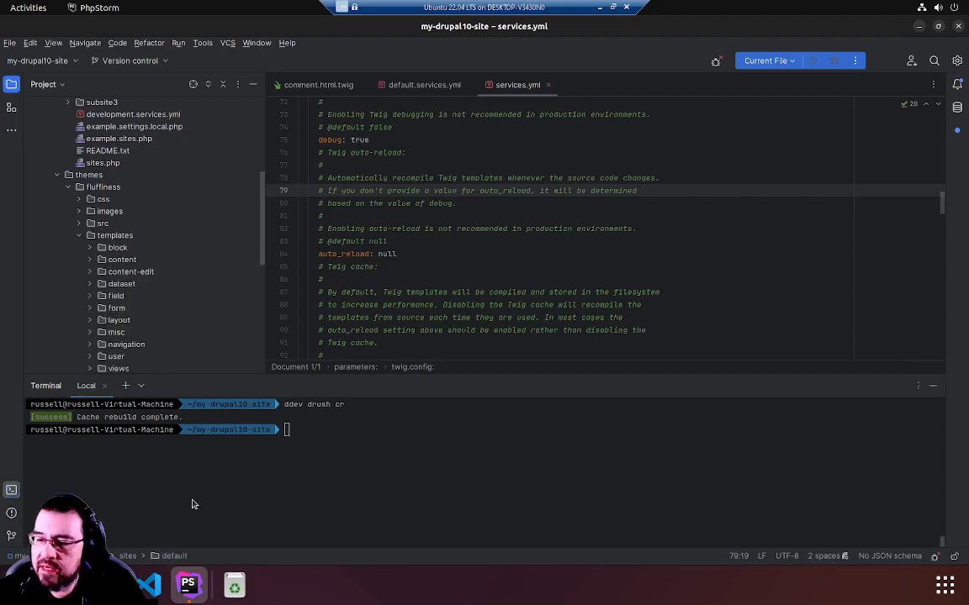
{"action": "key", "text": "alt+Tab"}
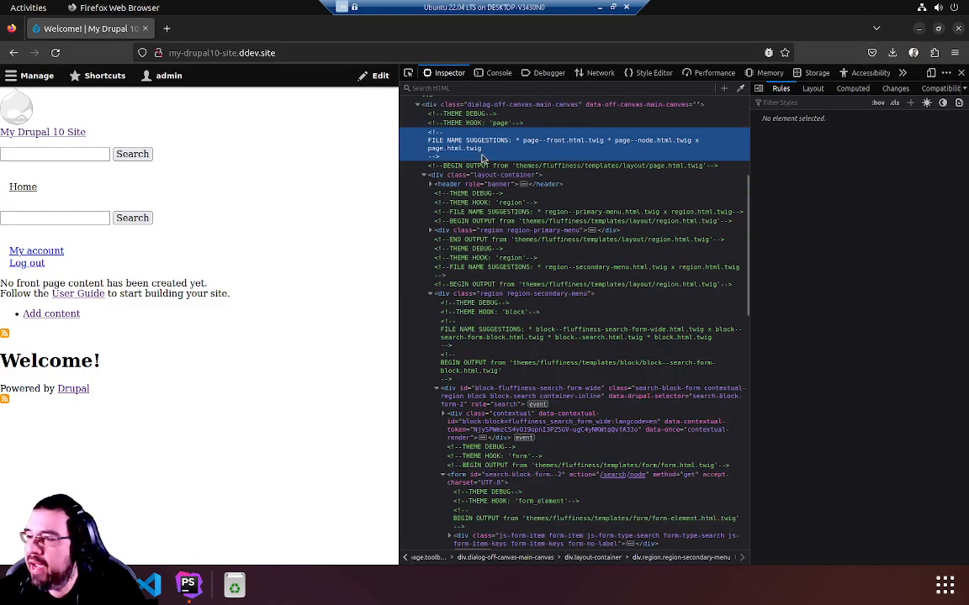
Step: Select the BEGIN OUTPUT comment confirming the page renders from fluffiness layout/page.html.twig
{"action": "left_click", "coordinate": [475, 167]}
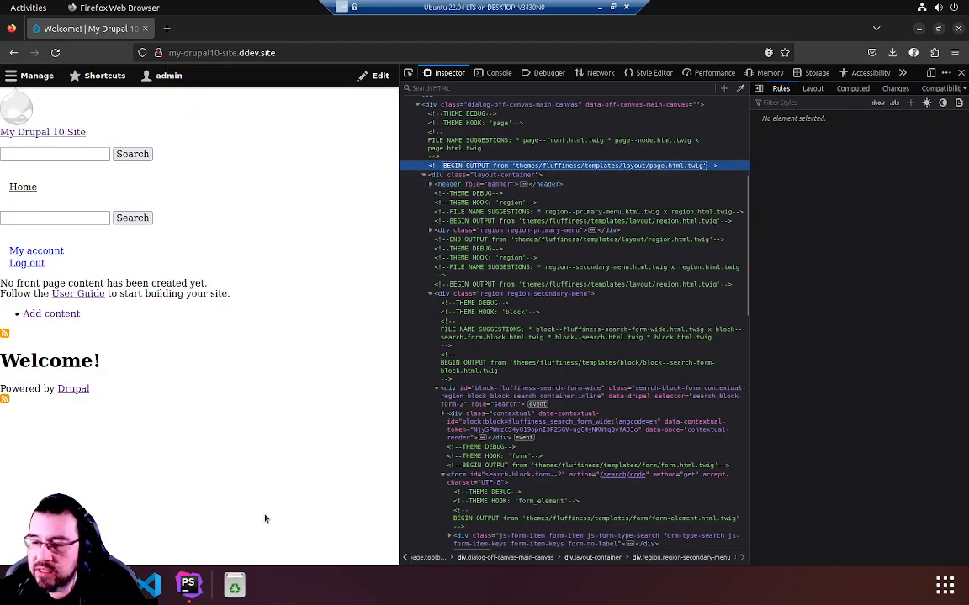
Step: Bring up the fluffiness theme's layout/page.html.twig in the editor with the terminal panel closed
{"action": "left_click", "coordinate": [189, 581]}
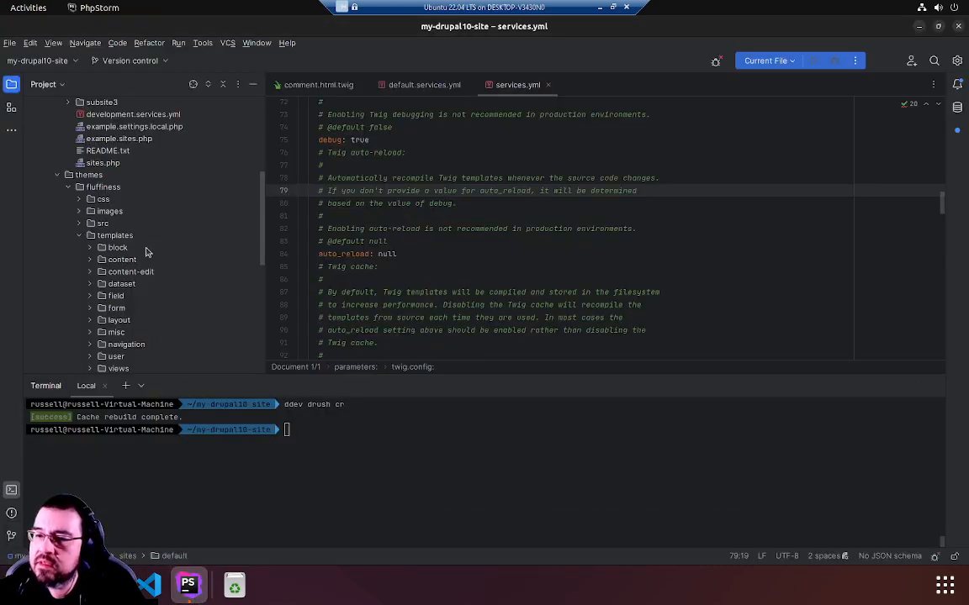
{"action": "scroll", "coordinate": [134, 243], "scroll_direction": "down", "scroll_amount": 2}
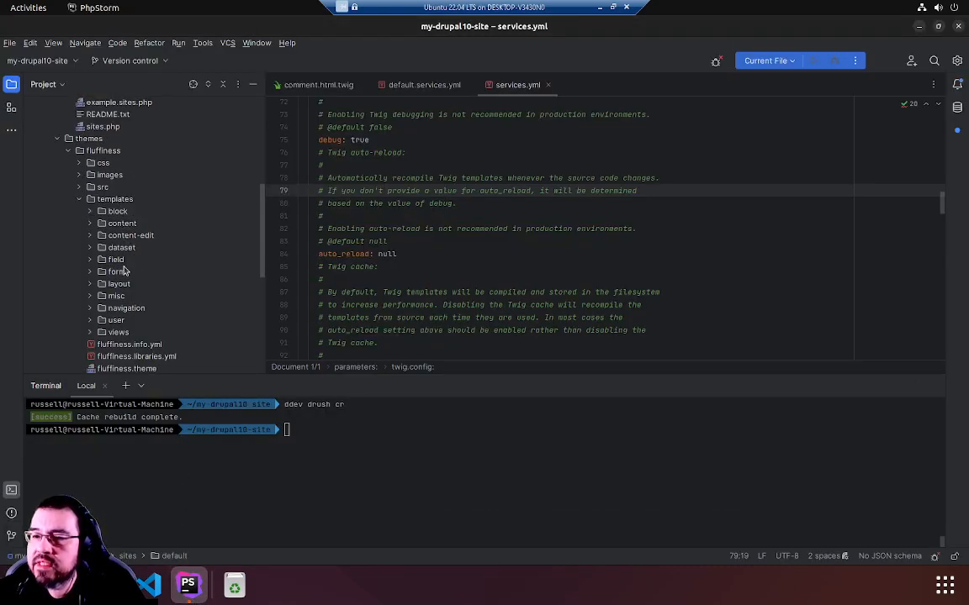
{"action": "left_click", "coordinate": [92, 285]}
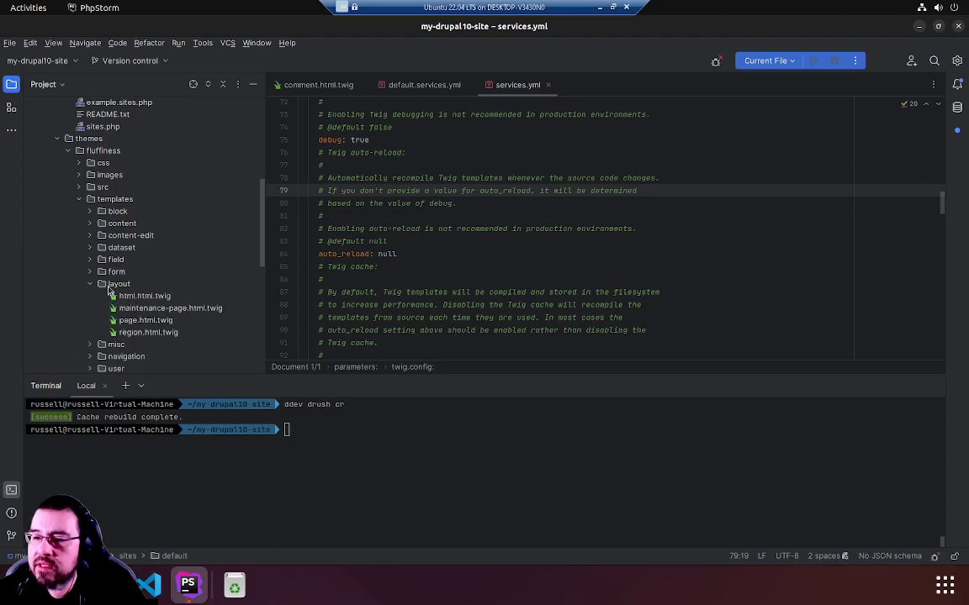
{"action": "double_click", "coordinate": [146, 321]}
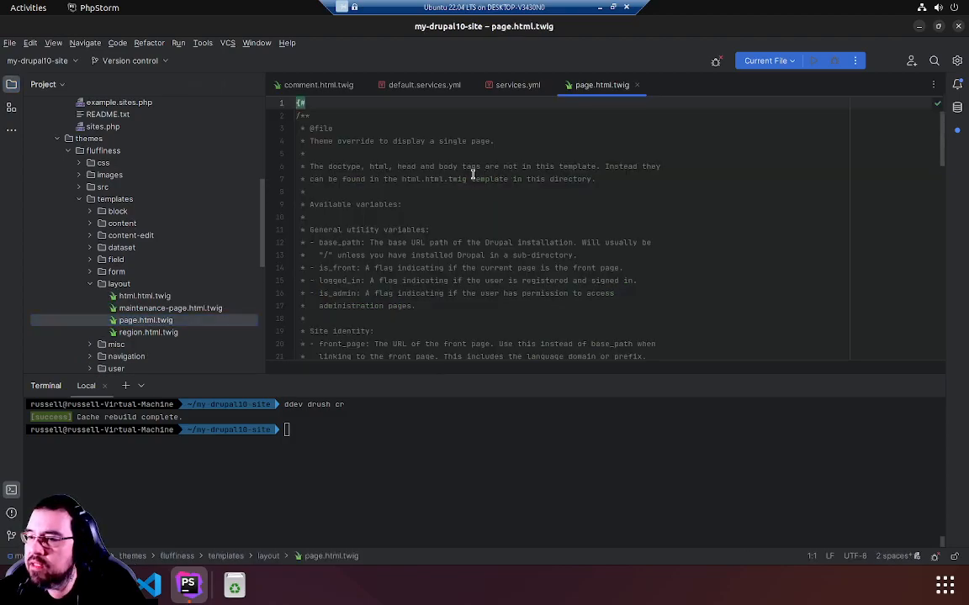
{"action": "left_click", "coordinate": [928, 385]}
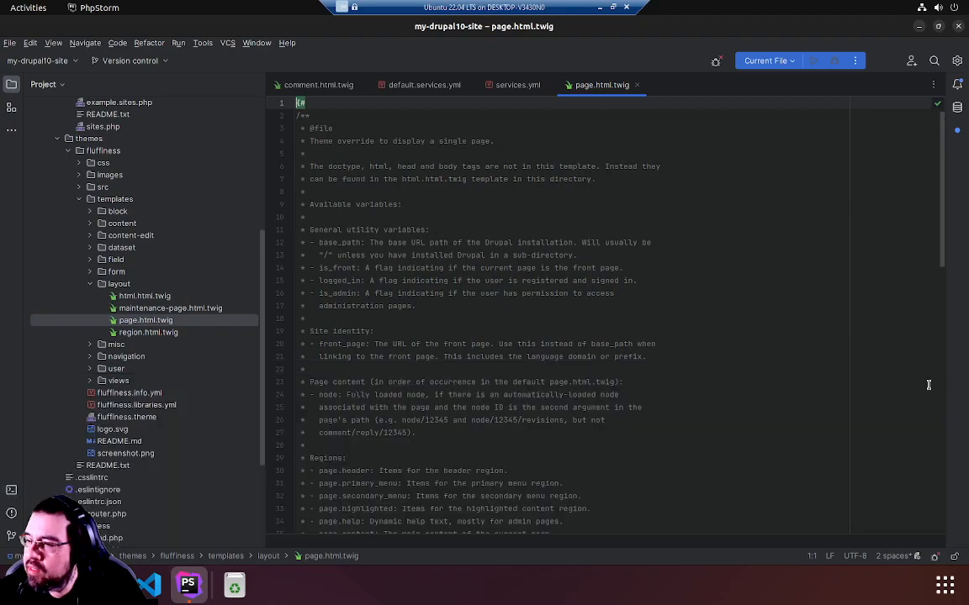
Step: Locate the opening <main role="main"> tag in the template, then return to Firefox
{"action": "left_click", "coordinate": [591, 307]}
{"action": "scroll", "coordinate": [591, 308], "scroll_direction": "down", "scroll_amount": 6}
{"action": "scroll", "coordinate": [591, 310], "scroll_direction": "down", "scroll_amount": 2}
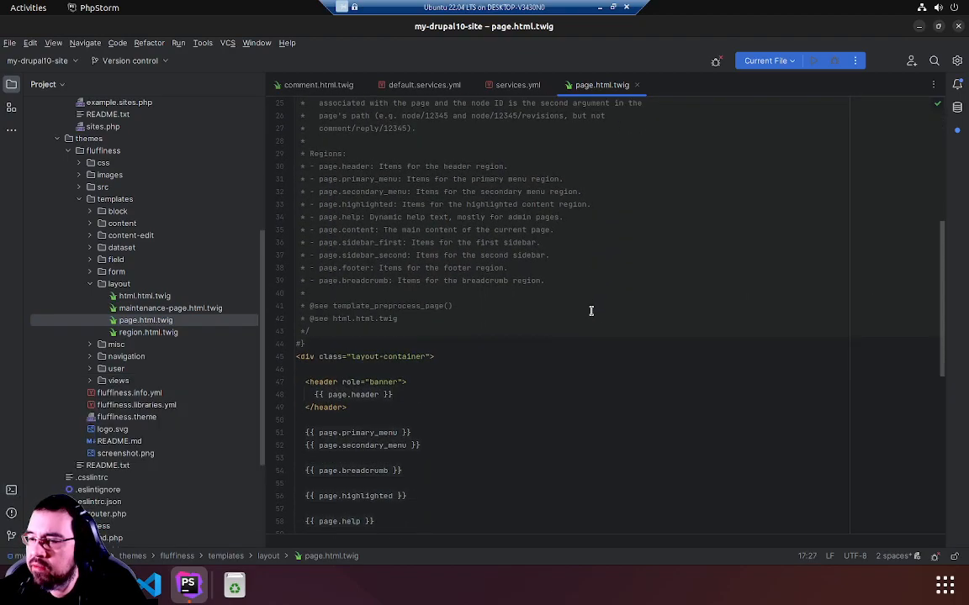
{"action": "scroll", "coordinate": [592, 311], "scroll_direction": "down", "scroll_amount": 4}
{"action": "scroll", "coordinate": [584, 304], "scroll_direction": "down", "scroll_amount": 2}
{"action": "scroll", "coordinate": [580, 301], "scroll_direction": "down", "scroll_amount": 3}
{"action": "scroll", "coordinate": [580, 302], "scroll_direction": "down", "scroll_amount": 1}
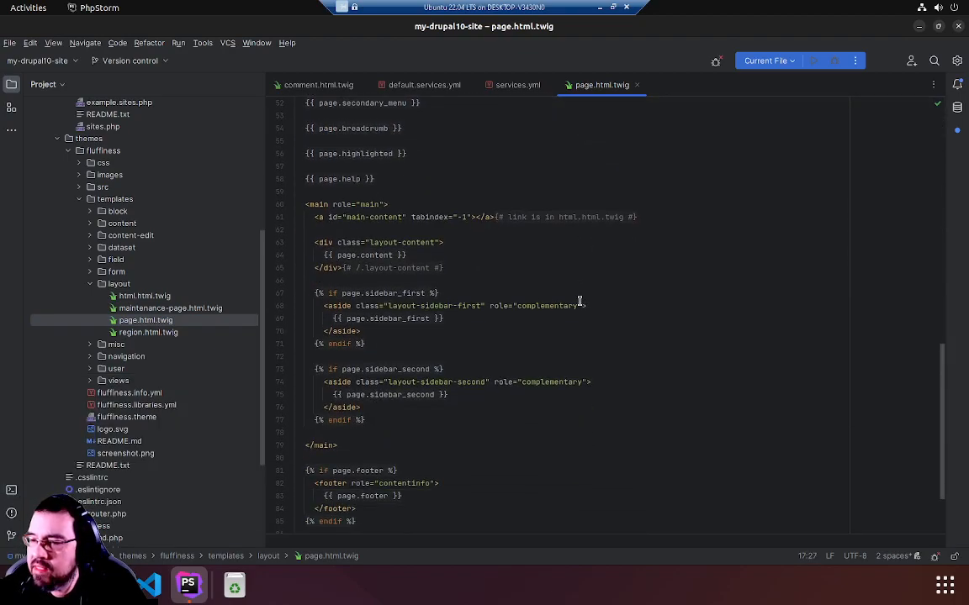
{"action": "scroll", "coordinate": [572, 301], "scroll_direction": "down", "scroll_amount": 3}
{"action": "scroll", "coordinate": [567, 298], "scroll_direction": "up", "scroll_amount": 2}
{"action": "scroll", "coordinate": [504, 290], "scroll_direction": "up", "scroll_amount": 2}
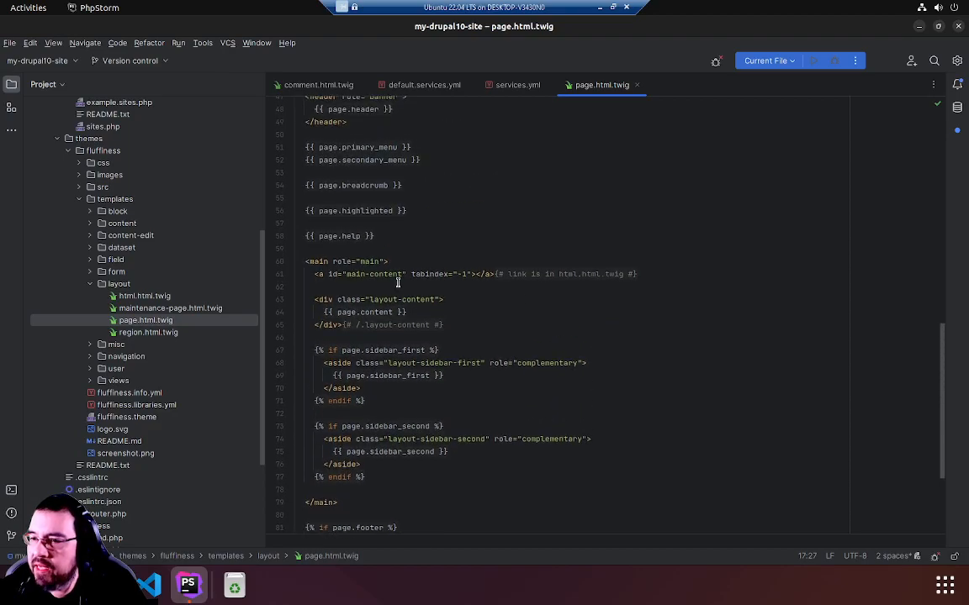
{"action": "left_click", "coordinate": [322, 261]}
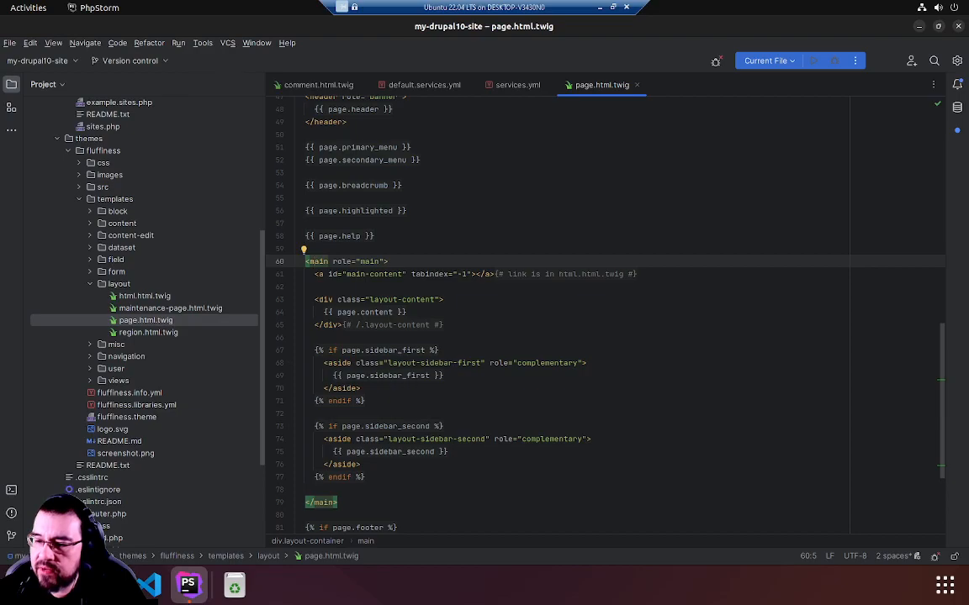
{"action": "key", "text": "alt+Tab"}
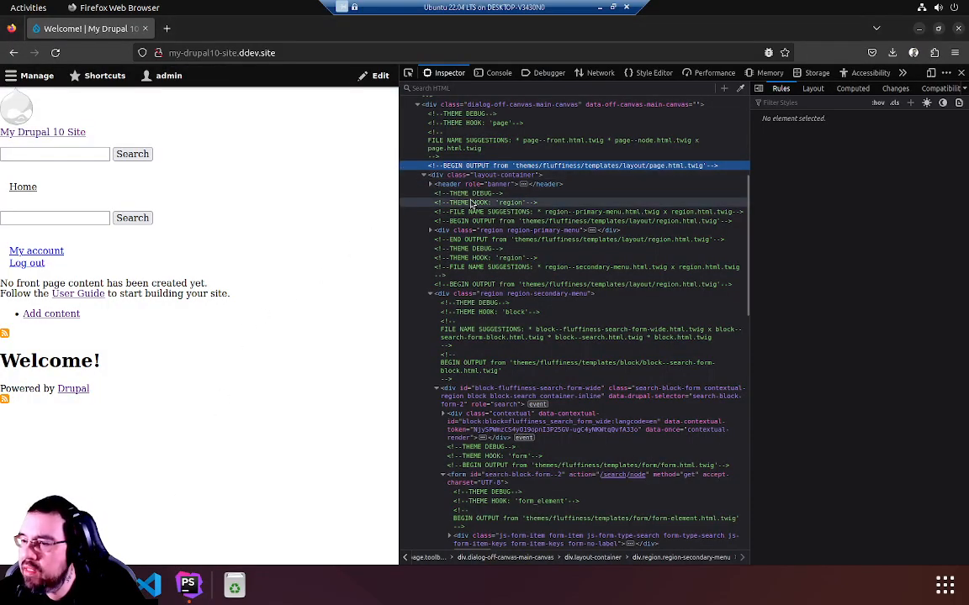
{"action": "scroll", "coordinate": [460, 277], "scroll_direction": "down", "scroll_amount": 2}
{"action": "scroll", "coordinate": [460, 276], "scroll_direction": "up", "scroll_amount": 4}
Step: Search the inspector markup for 'main' and select the page template's output comments
{"action": "left_click", "coordinate": [459, 277]}
{"action": "scroll", "coordinate": [446, 252], "scroll_direction": "up", "scroll_amount": 1}
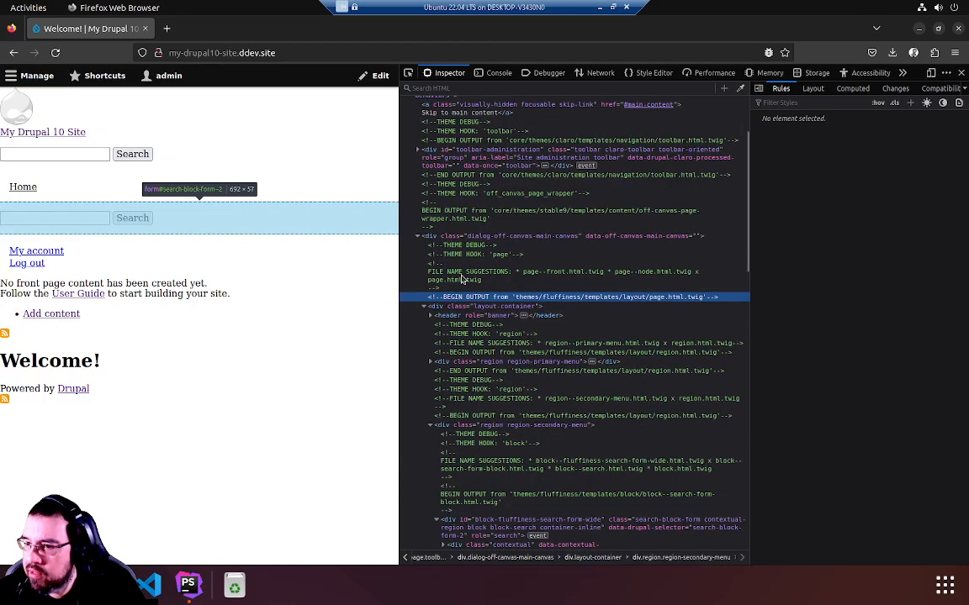
{"action": "scroll", "coordinate": [434, 239], "scroll_direction": "up", "scroll_amount": 2}
{"action": "scroll", "coordinate": [434, 240], "scroll_direction": "down", "scroll_amount": 1}
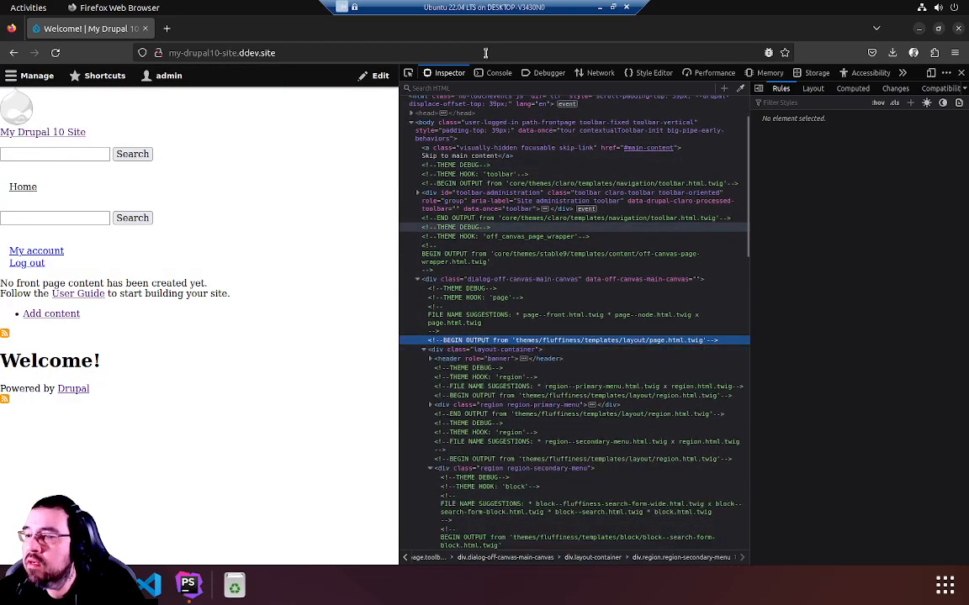
{"action": "left_click", "coordinate": [496, 87]}
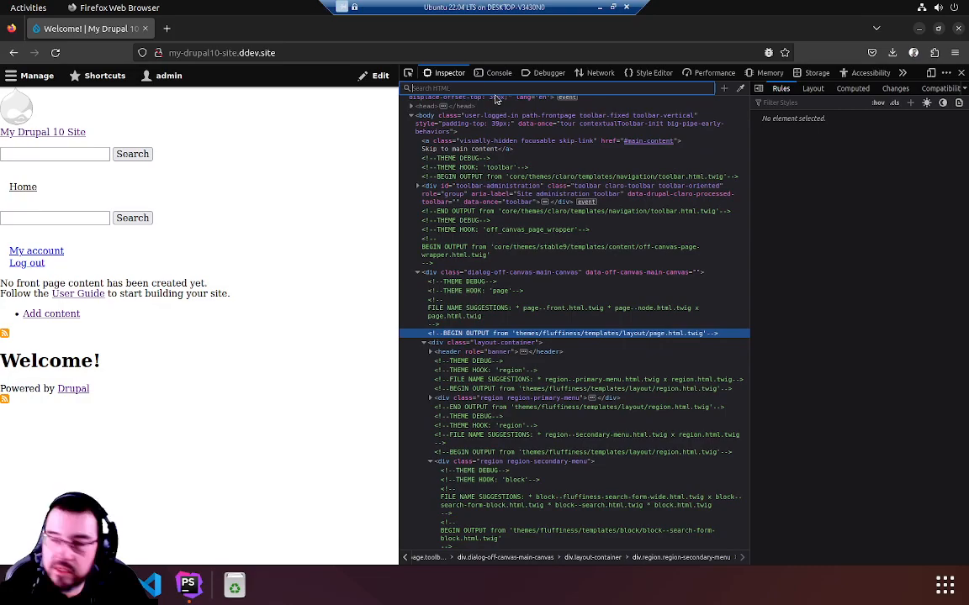
{"action": "type", "text": "main"}
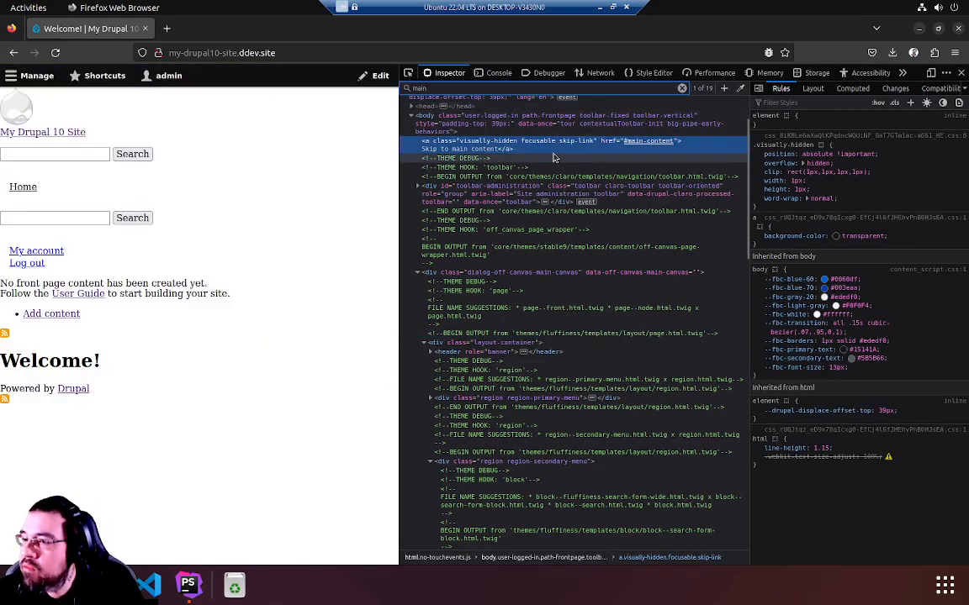
{"action": "scroll", "coordinate": [588, 202], "scroll_direction": "down", "scroll_amount": 4}
{"action": "scroll", "coordinate": [605, 217], "scroll_direction": "down", "scroll_amount": 1}
{"action": "scroll", "coordinate": [605, 216], "scroll_direction": "down", "scroll_amount": 3}
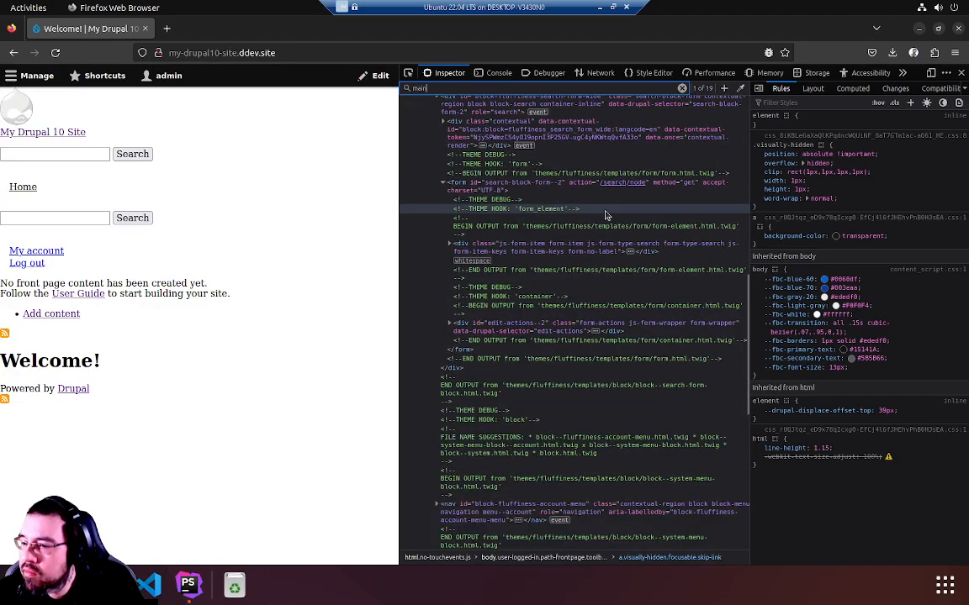
{"action": "scroll", "coordinate": [594, 212], "scroll_direction": "up", "scroll_amount": 4}
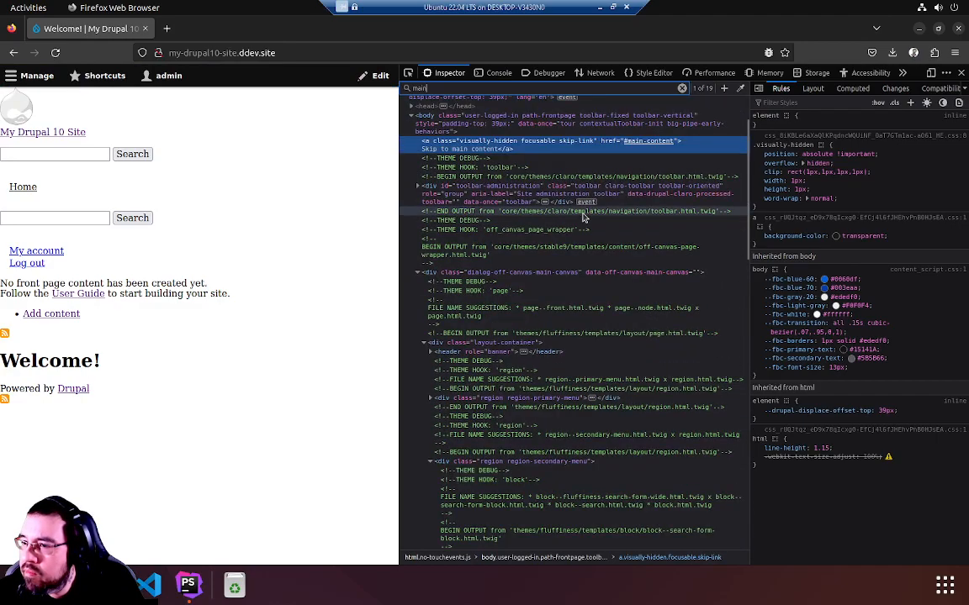
{"action": "scroll", "coordinate": [588, 212], "scroll_direction": "up", "scroll_amount": 4}
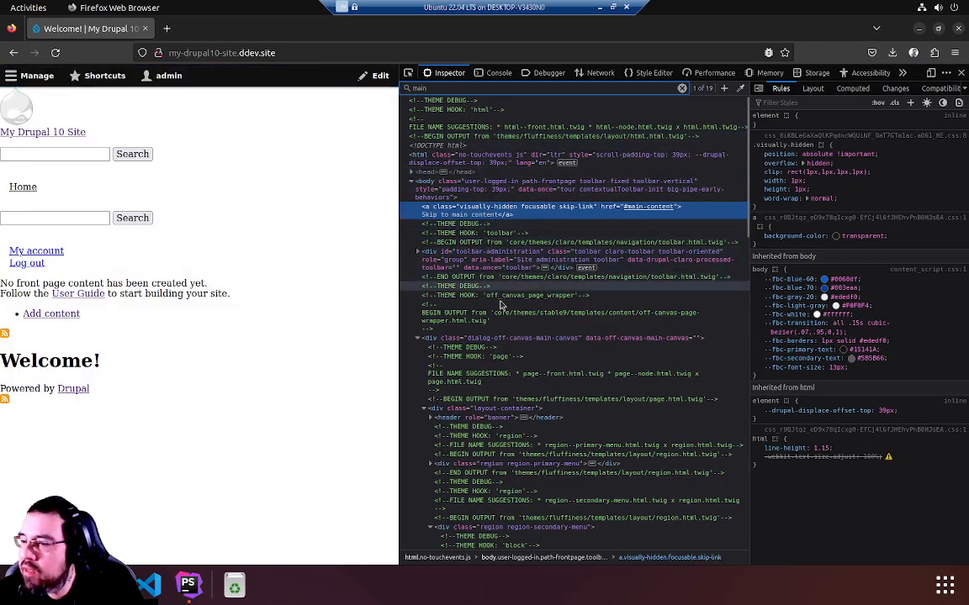
{"action": "left_click", "coordinate": [486, 377]}
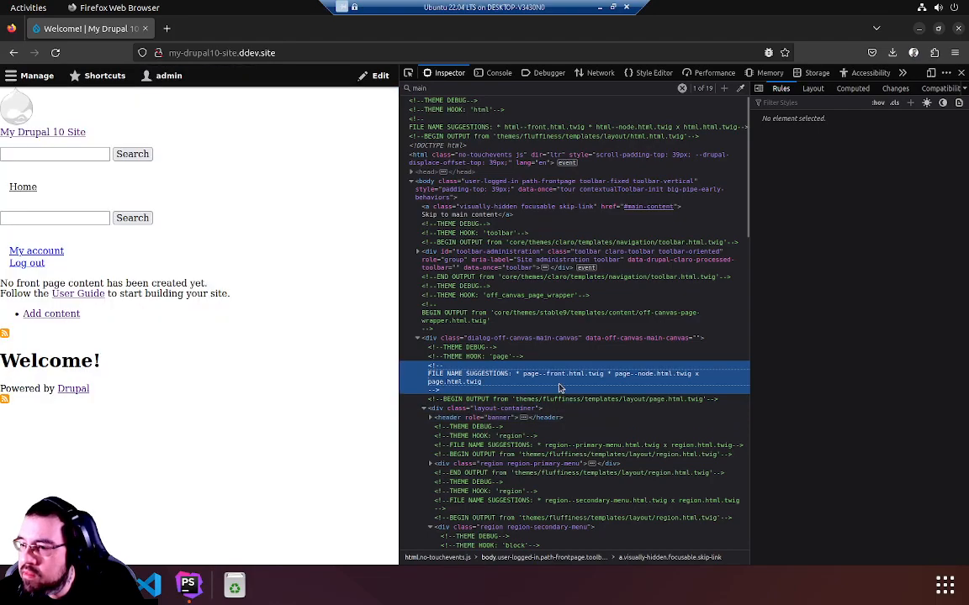
Step: Expand the banner header element to reveal its region children, then return to PhpStorm
{"action": "left_click", "coordinate": [461, 418]}
{"action": "key", "text": "Right"}
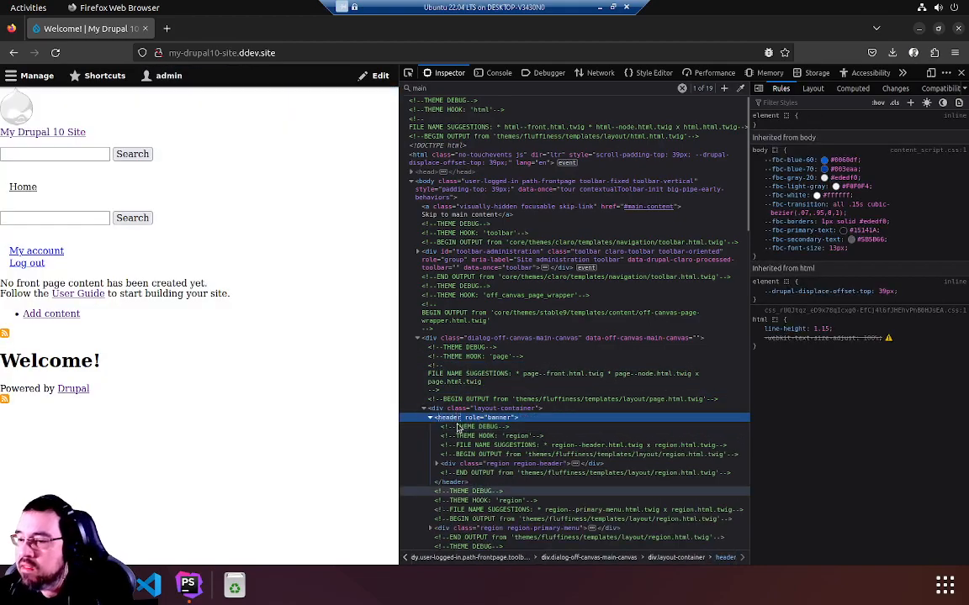
{"action": "scroll", "coordinate": [470, 395], "scroll_direction": "down", "scroll_amount": 5}
{"action": "scroll", "coordinate": [476, 373], "scroll_direction": "down", "scroll_amount": 3}
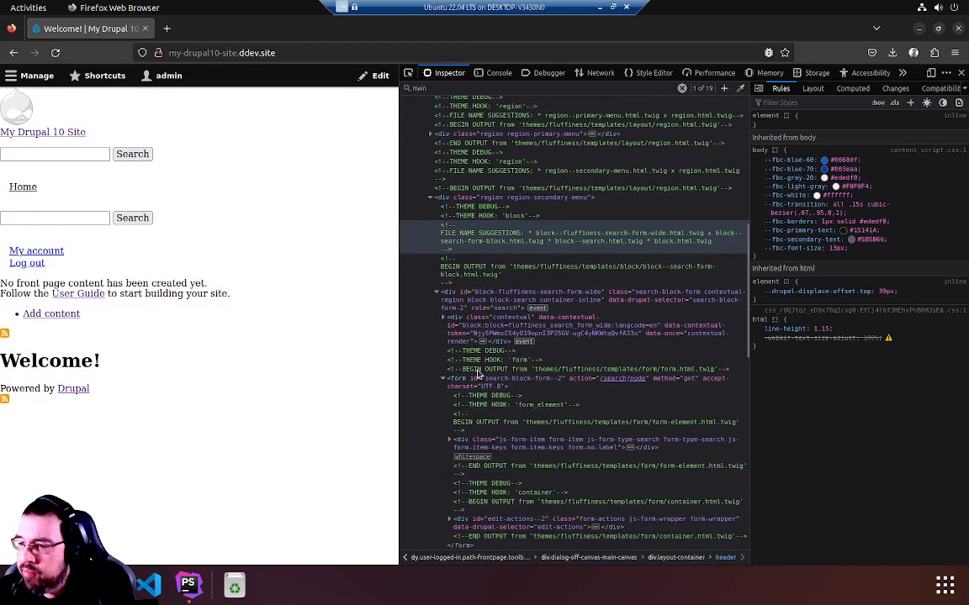
{"action": "scroll", "coordinate": [477, 373], "scroll_direction": "down", "scroll_amount": 2}
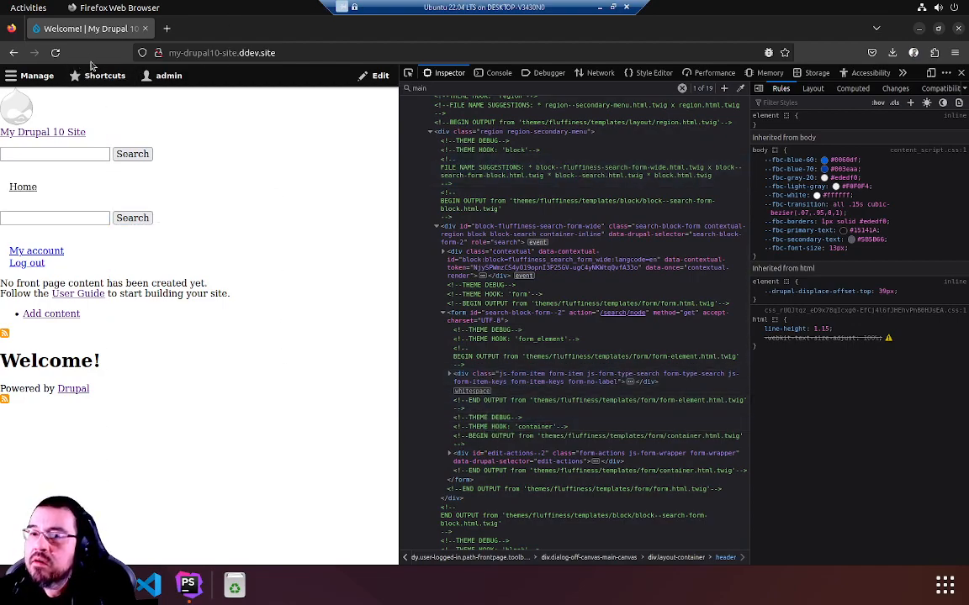
{"action": "left_click", "coordinate": [187, 583]}
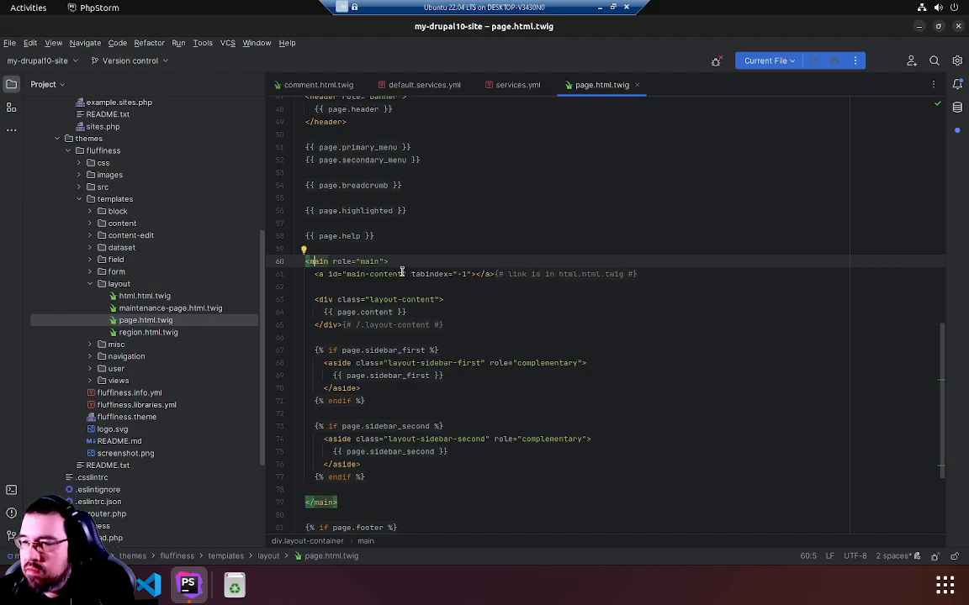
Step: Add <h1>FOOBAR</h1> on a new line right after <main role="main"> in page.html.twig
{"action": "left_click", "coordinate": [449, 294]}
{"action": "left_click", "coordinate": [485, 287]}
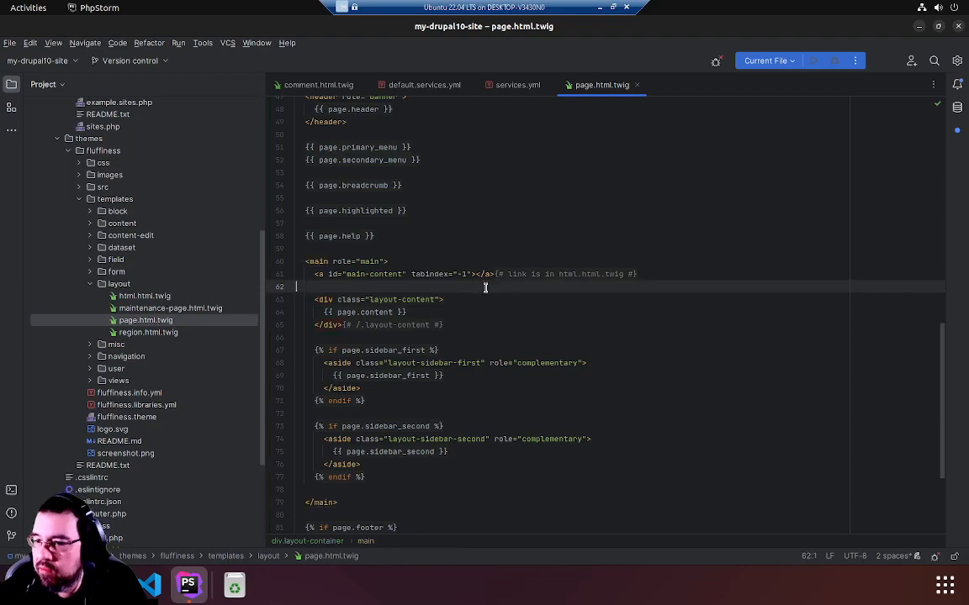
{"action": "key", "text": "Up"}
{"action": "key", "text": "Up"}
{"action": "key", "text": "End"}
{"action": "key", "text": "Return"}
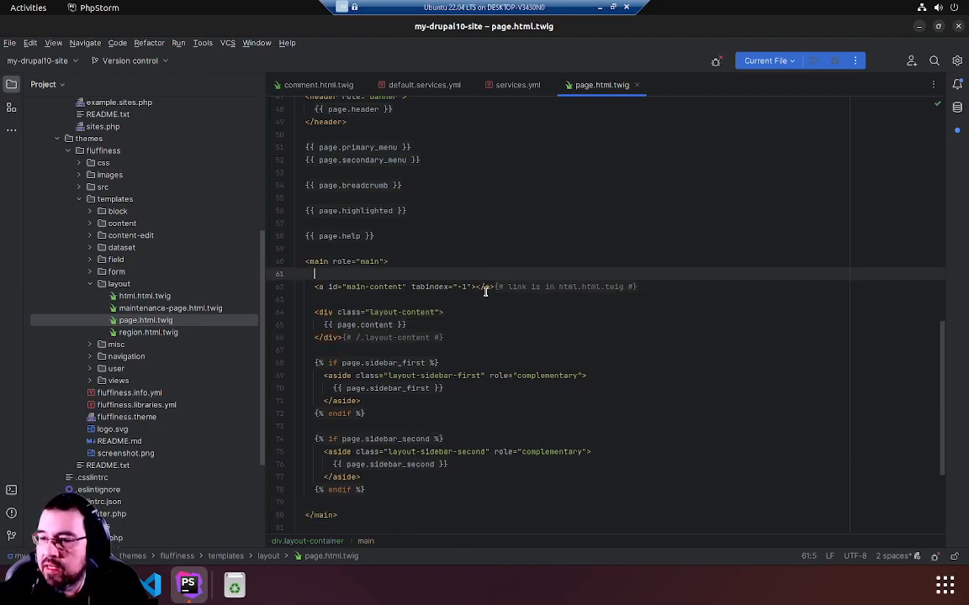
{"action": "type", "text": "<h1>F"}
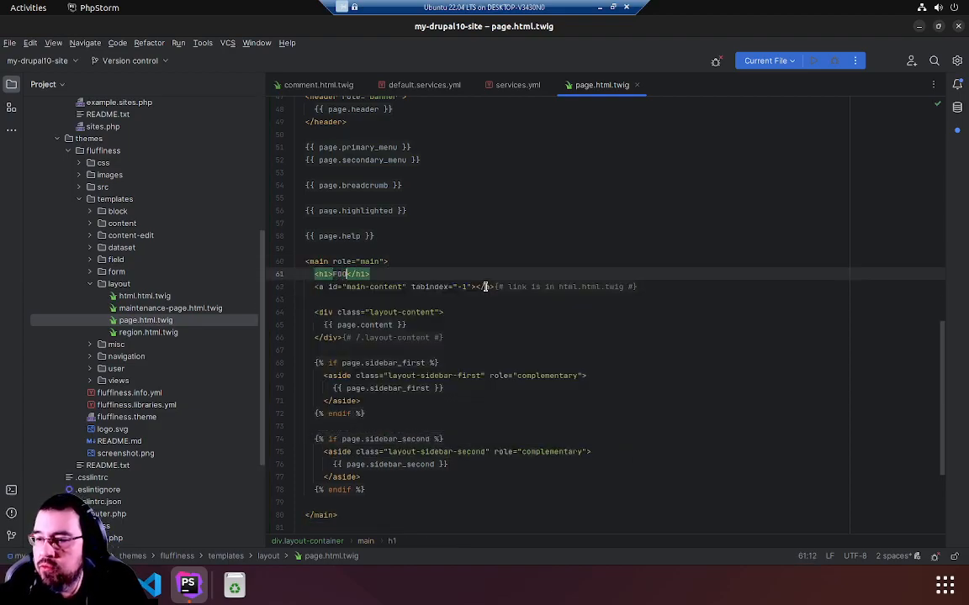
{"action": "type", "text": "OOBAR"}
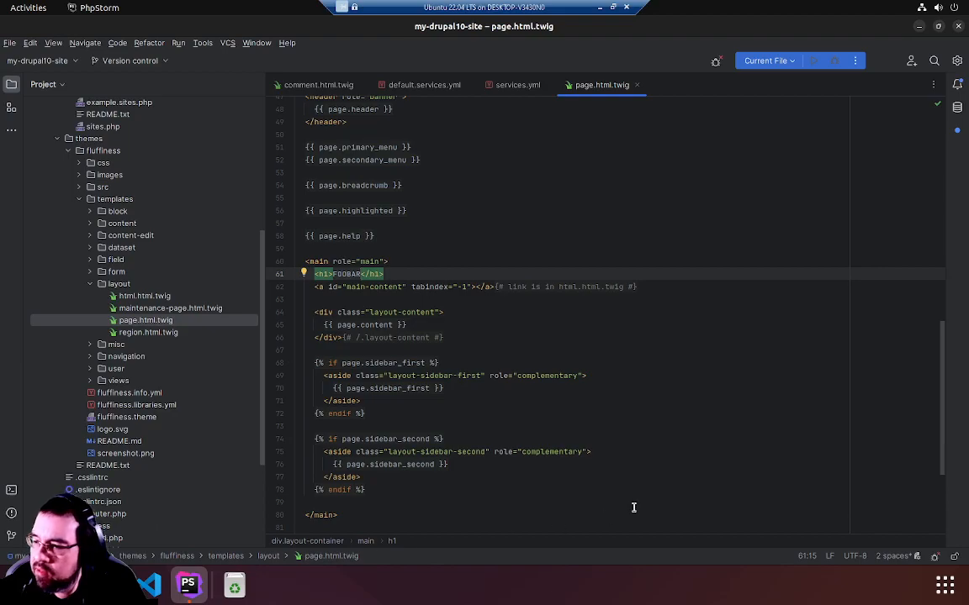
{"action": "left_click", "coordinate": [533, 389]}
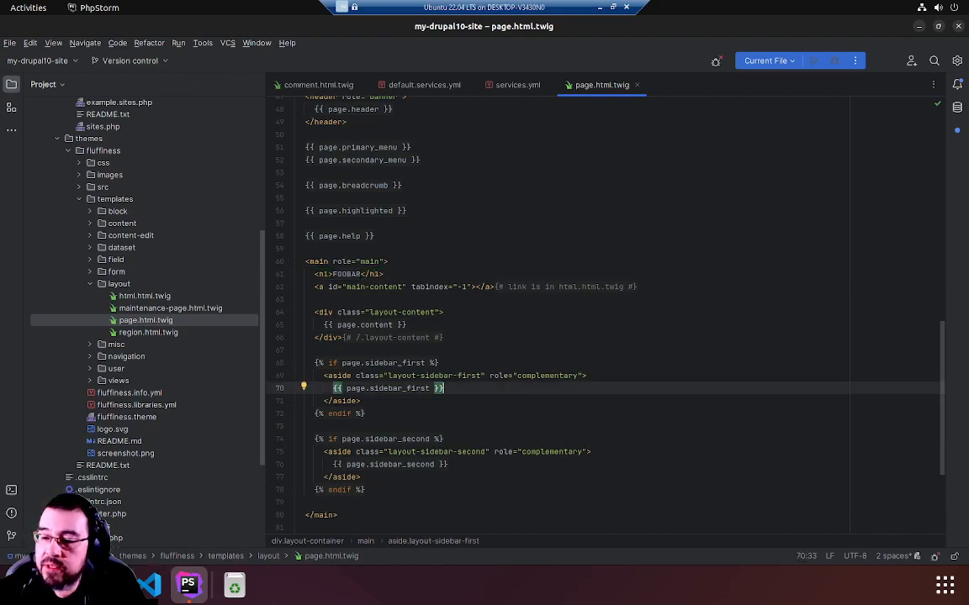
Step: Rerun 'ddev drush cr' in the built-in terminal to rebuild the Drupal cache
{"action": "left_click", "coordinate": [12, 488]}
{"action": "key", "text": "Up"}
{"action": "key", "text": "Return"}
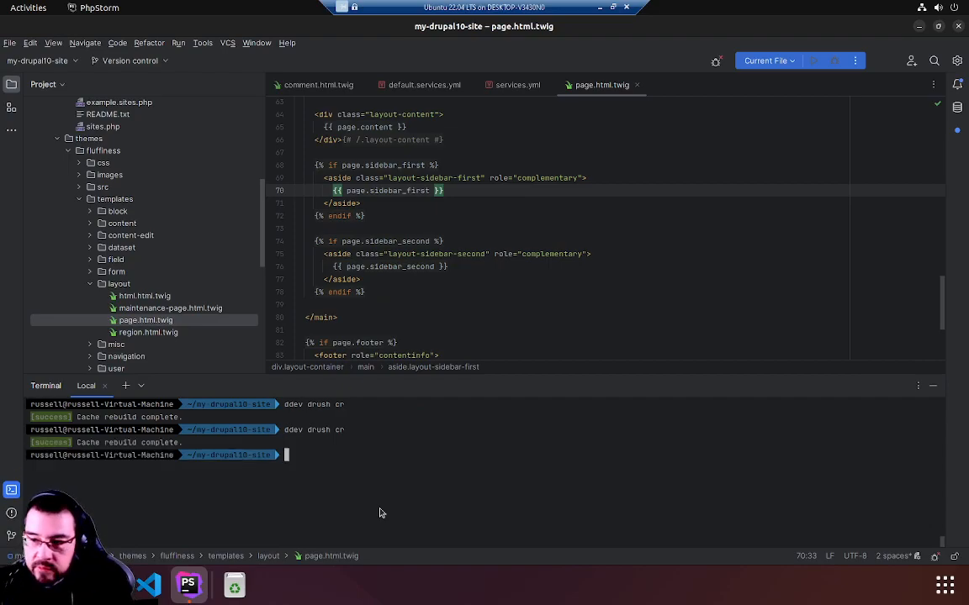
Step: Reload the Drupal front page in Firefox so the FOOBAR heading appears above the content
{"action": "key", "text": "alt+Tab"}
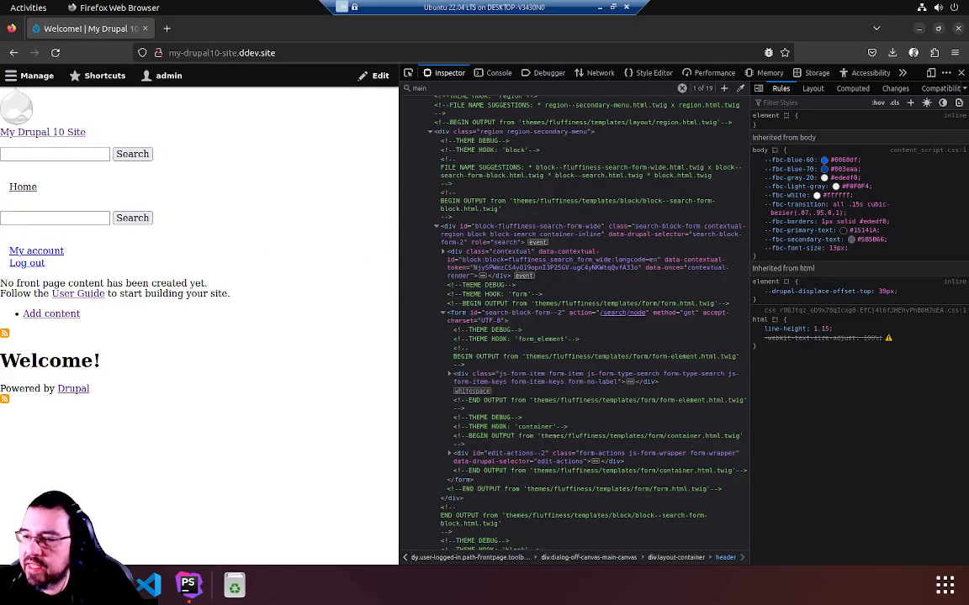
{"action": "key", "text": "F5"}
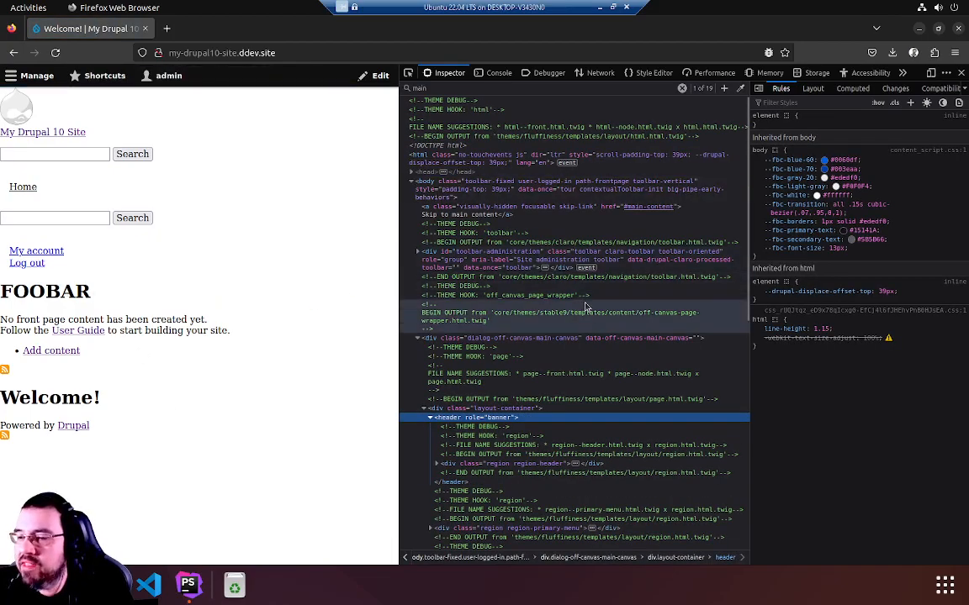
{"action": "scroll", "coordinate": [492, 400], "scroll_direction": "down", "scroll_amount": 2}
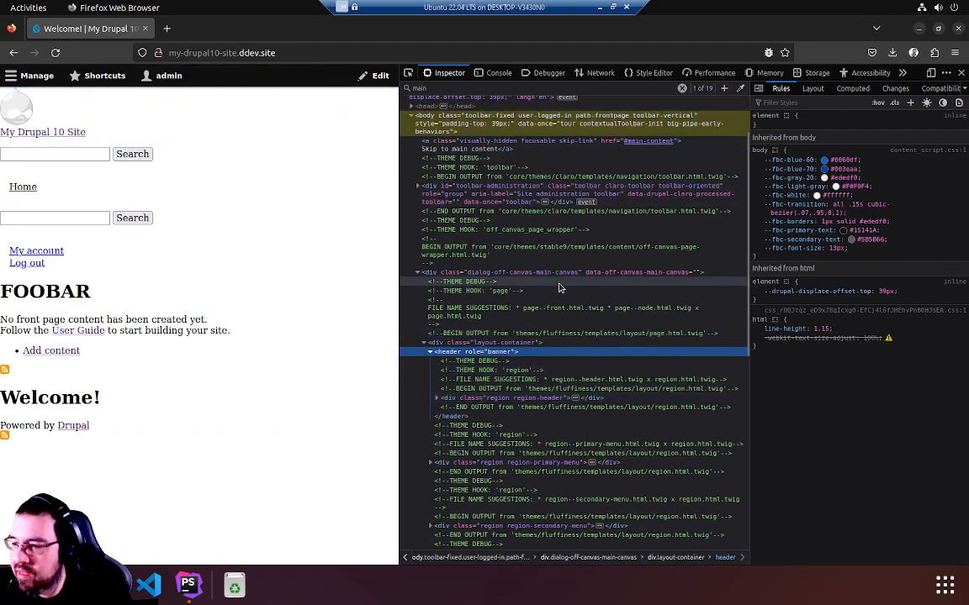
{"action": "right_click", "coordinate": [259, 245]}
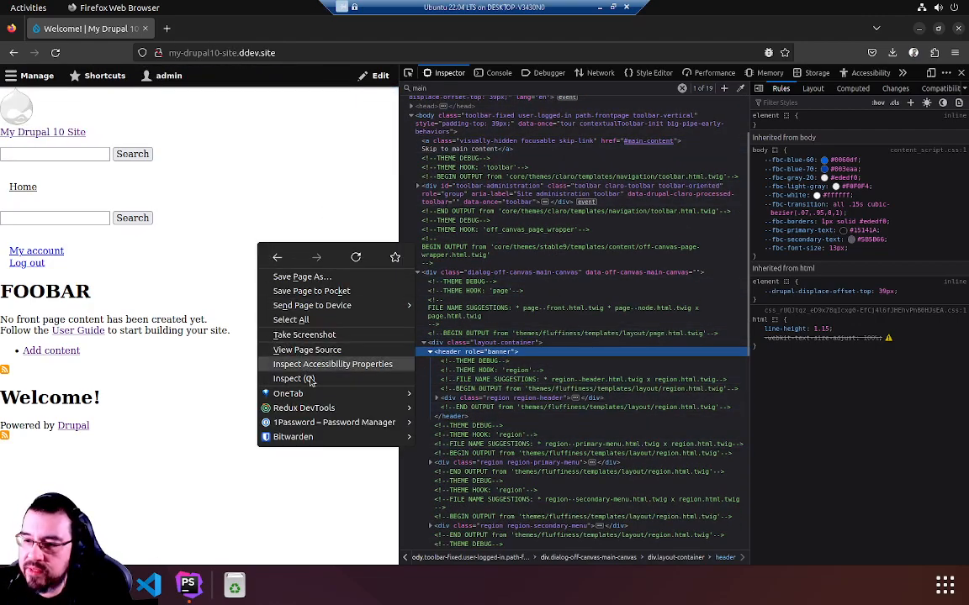
Step: View the page source and search for '<main' to find the FOOBAR h1 inside it
{"action": "left_click", "coordinate": [317, 351]}
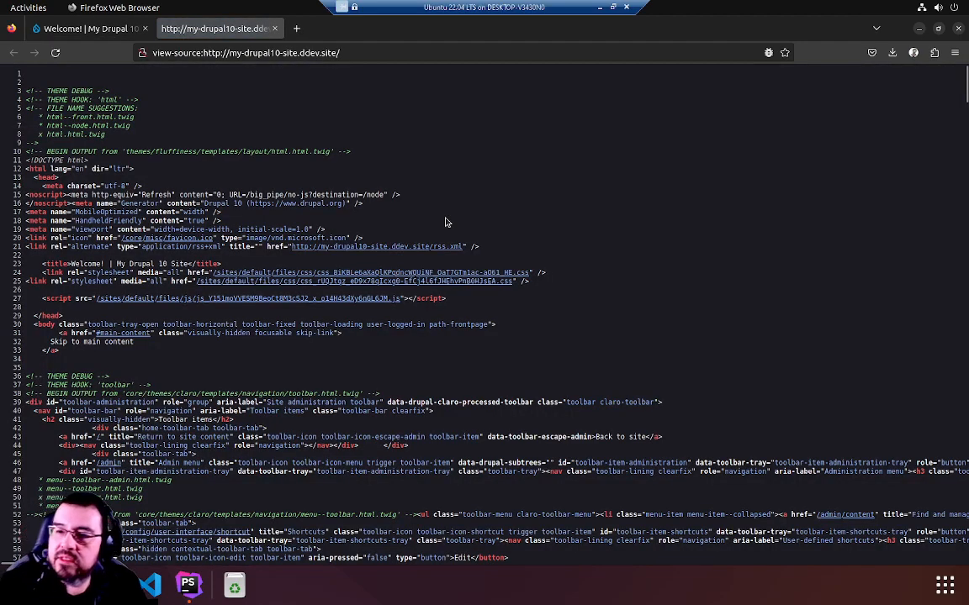
{"action": "key", "text": "ctrl+f"}
{"action": "type", "text": "<"}
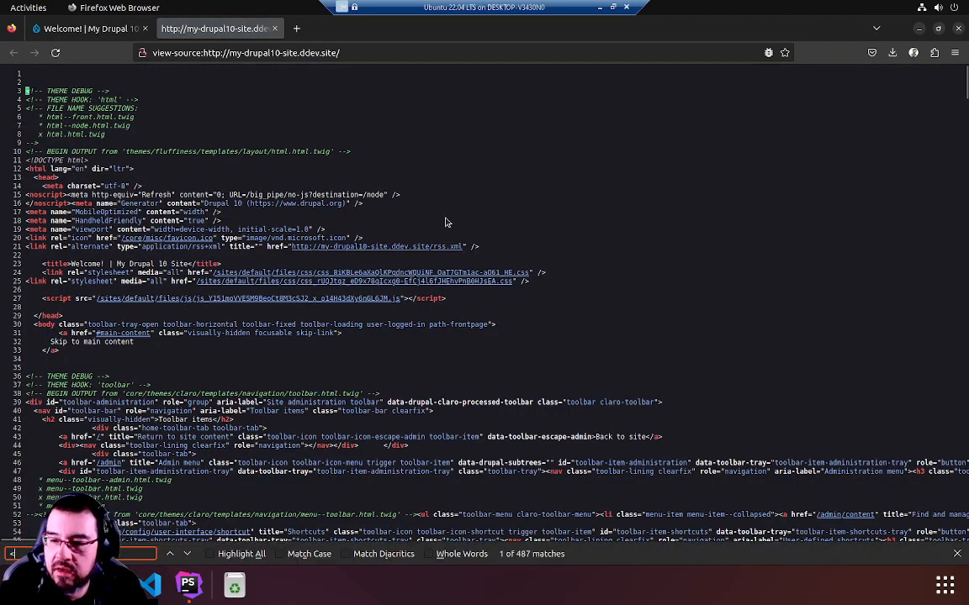
{"action": "type", "text": "main"}
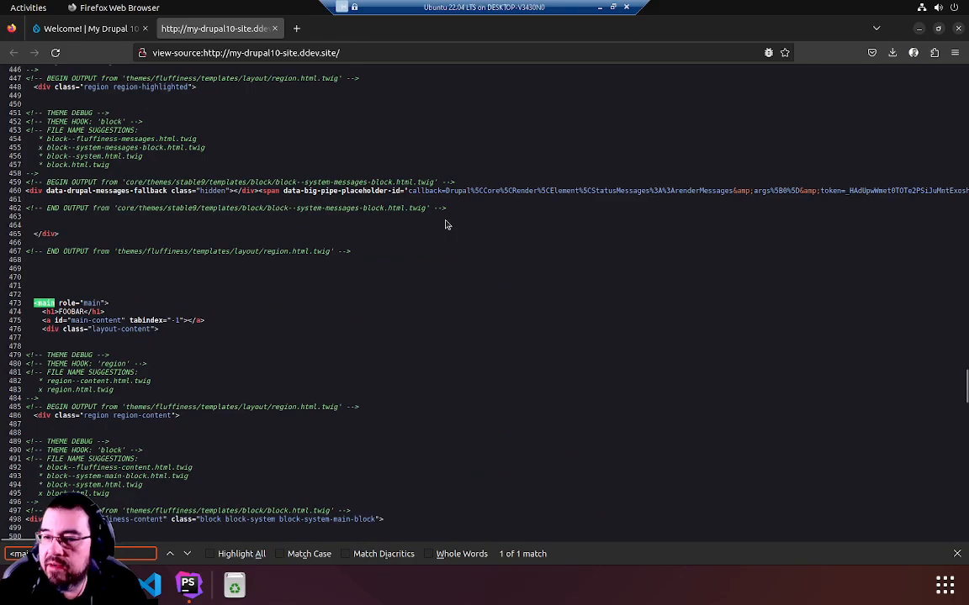
{"action": "key", "text": "Escape"}
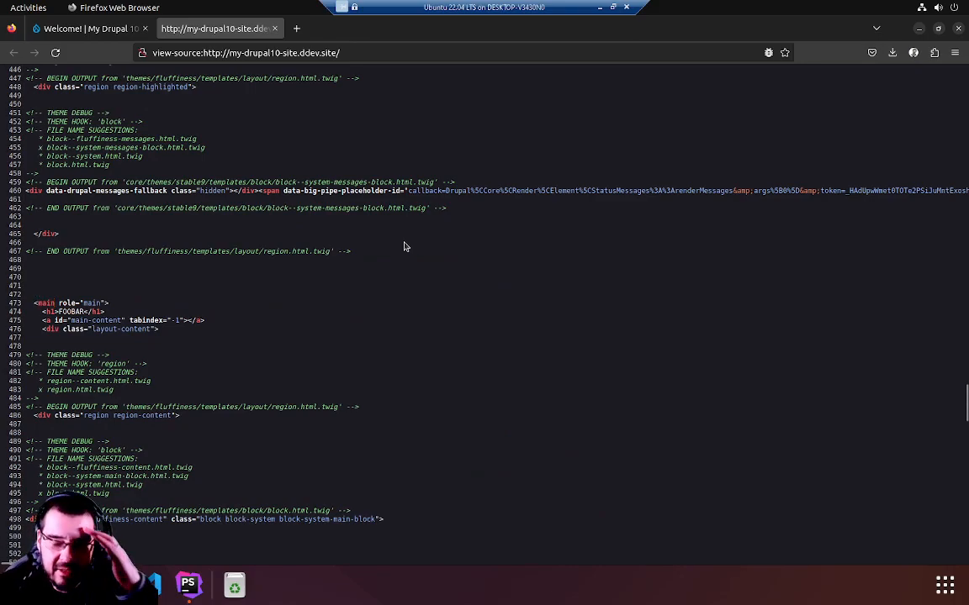